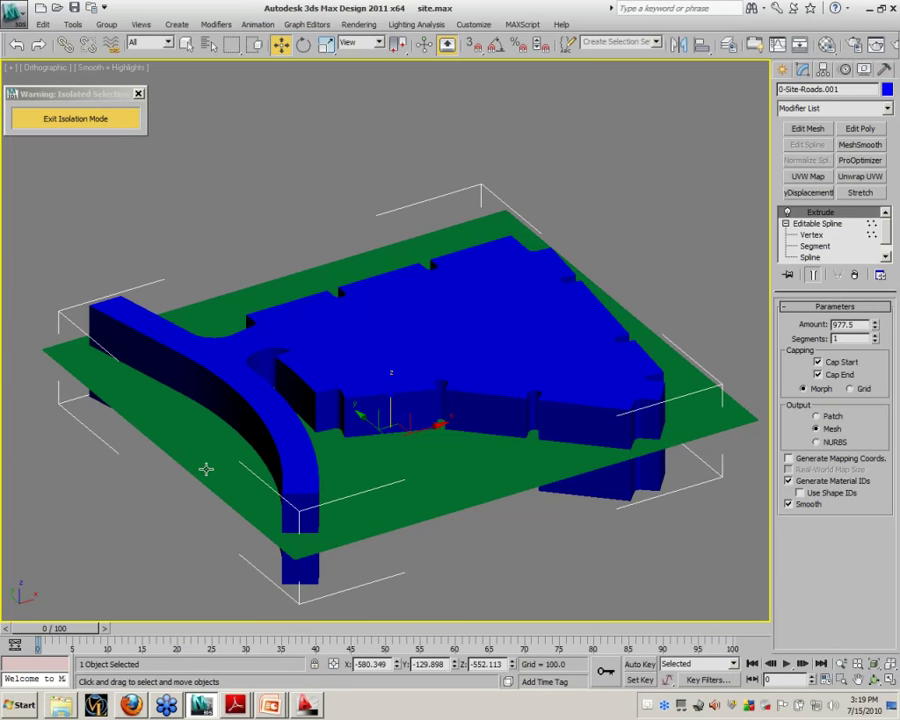
Step: Deselect the blue road block and select the green ground plane Rectangle001
left_click(146, 500)
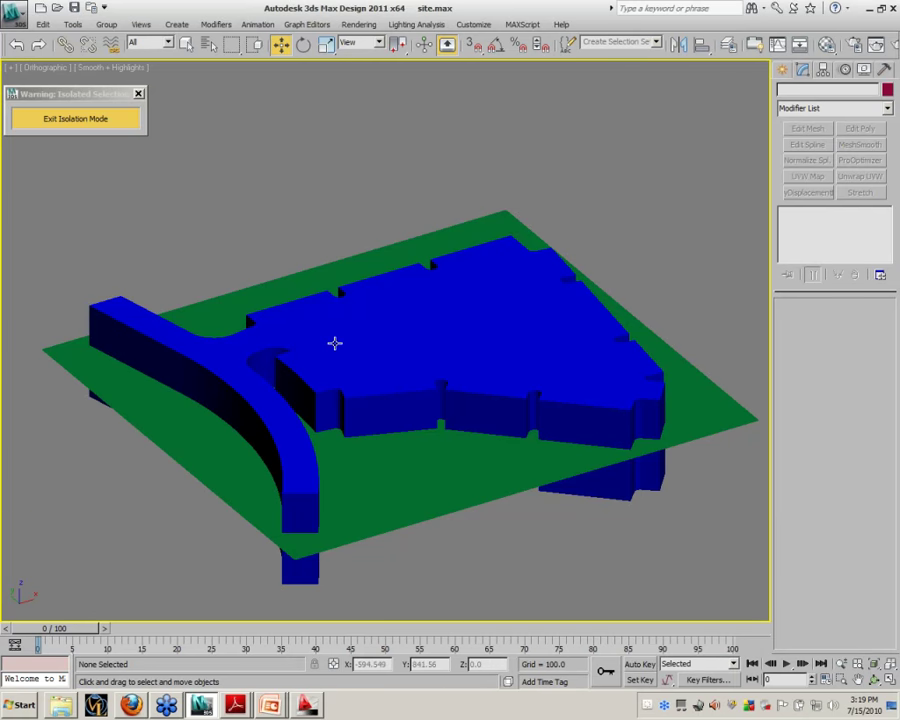
left_click(224, 489)
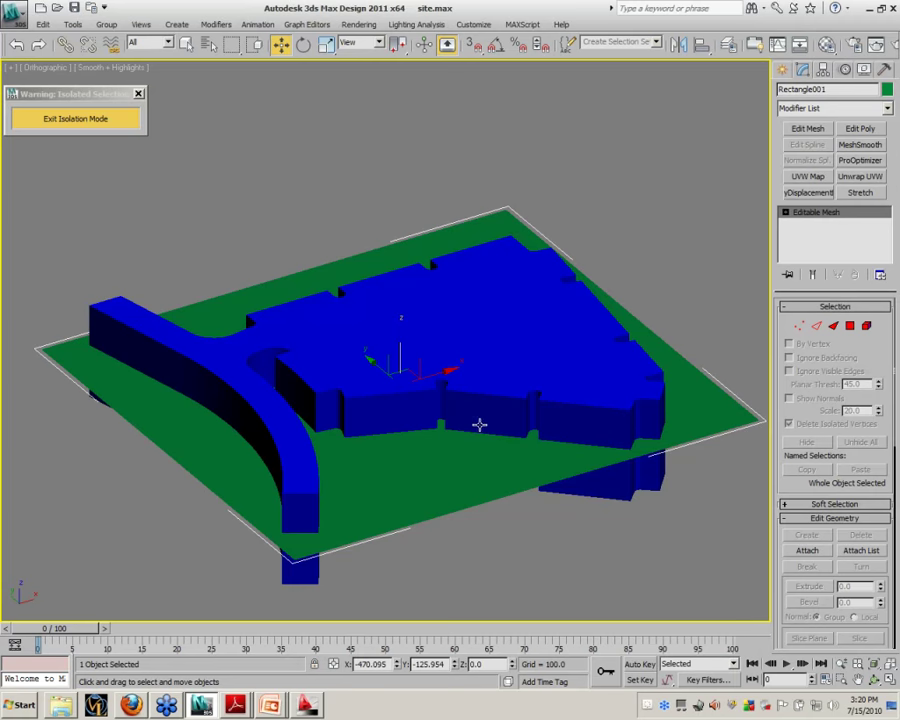
Step: Turn Rectangle001 into a Boolean that subtracts the road shape 0-Site-Roads.001
left_click(782, 70)
left_click(788, 92)
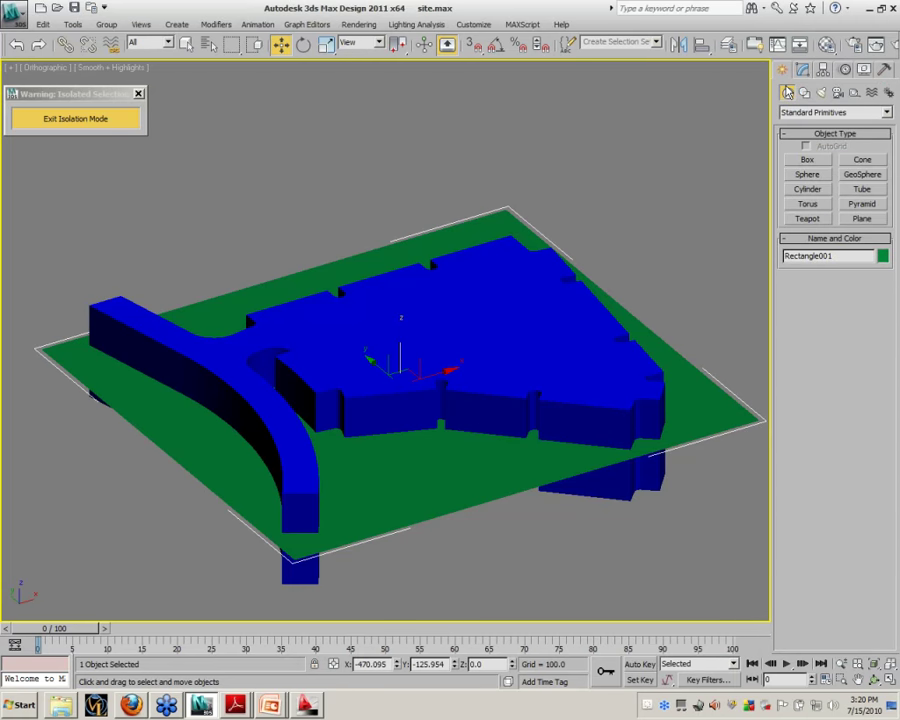
left_click(796, 113)
left_click(795, 143)
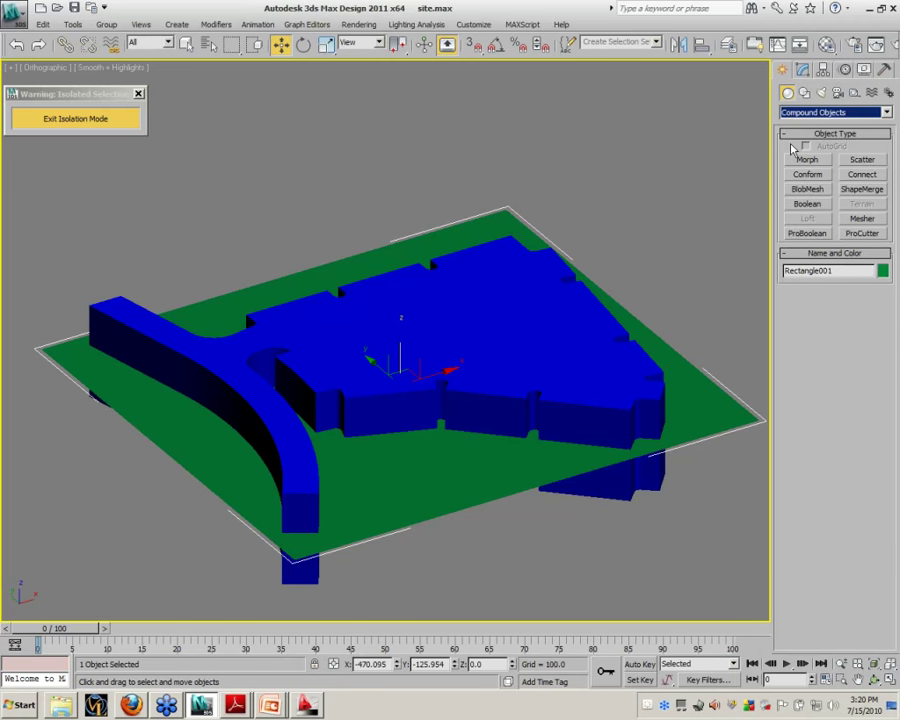
left_click(807, 204)
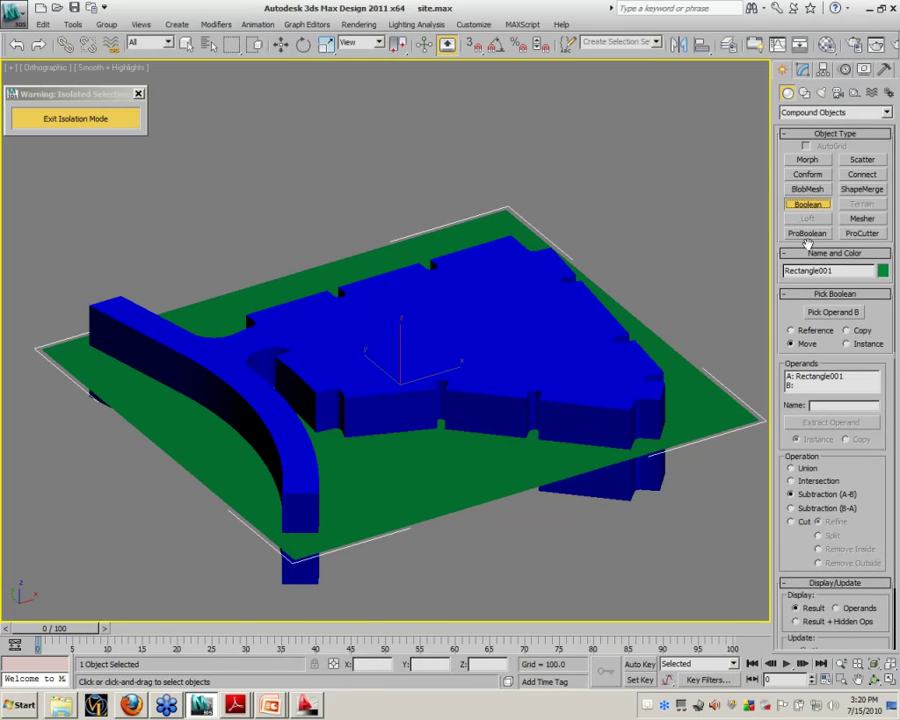
left_click(828, 316)
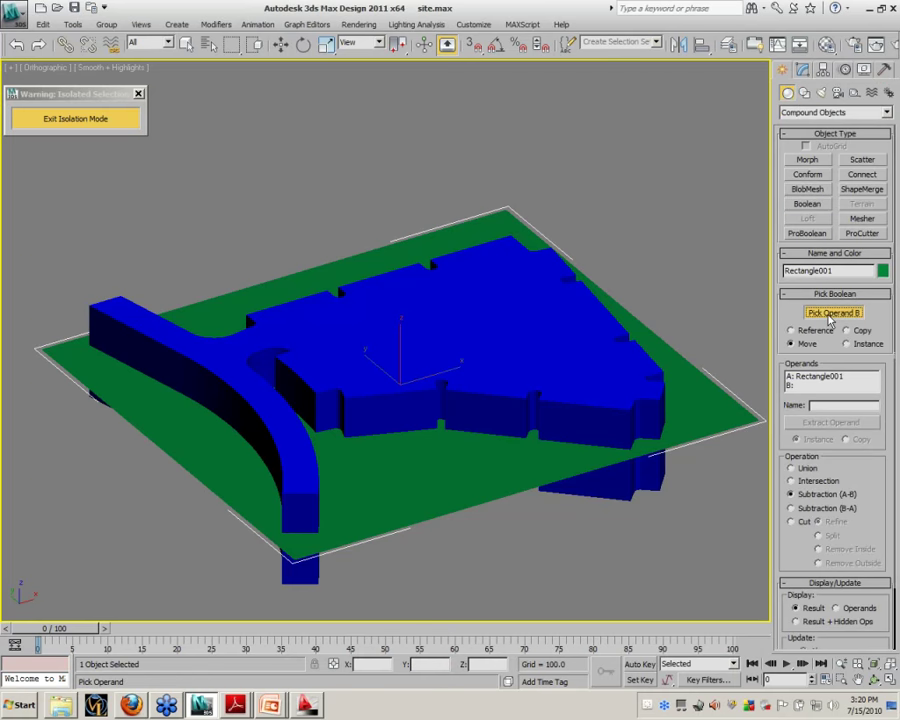
left_click(480, 342)
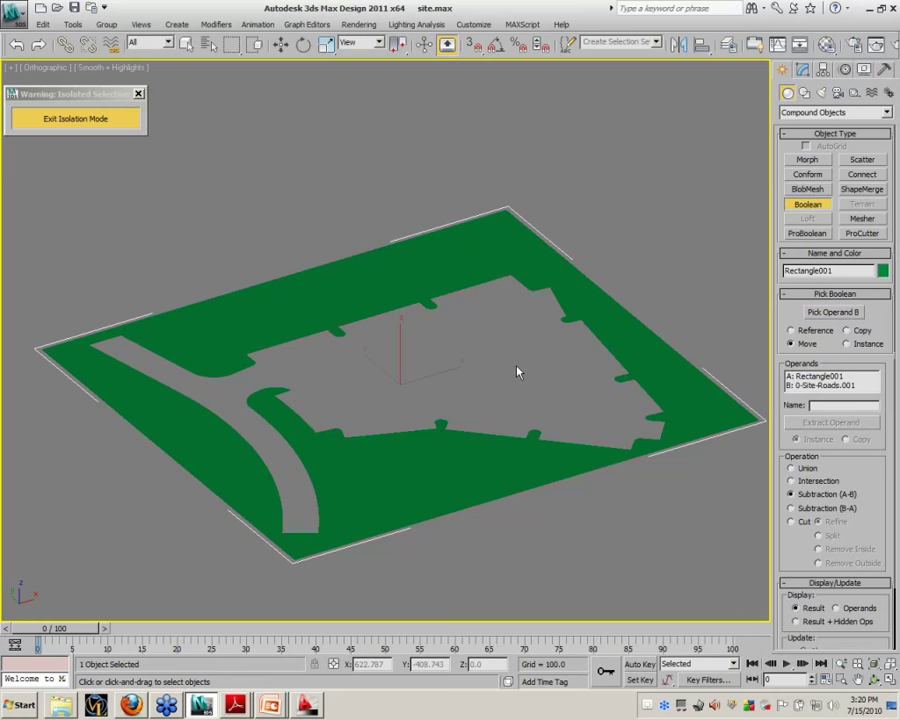
Step: Switch to Top view and recolour the Boolean object dark blue
key("t")
scroll(404, 372, "down", 5)
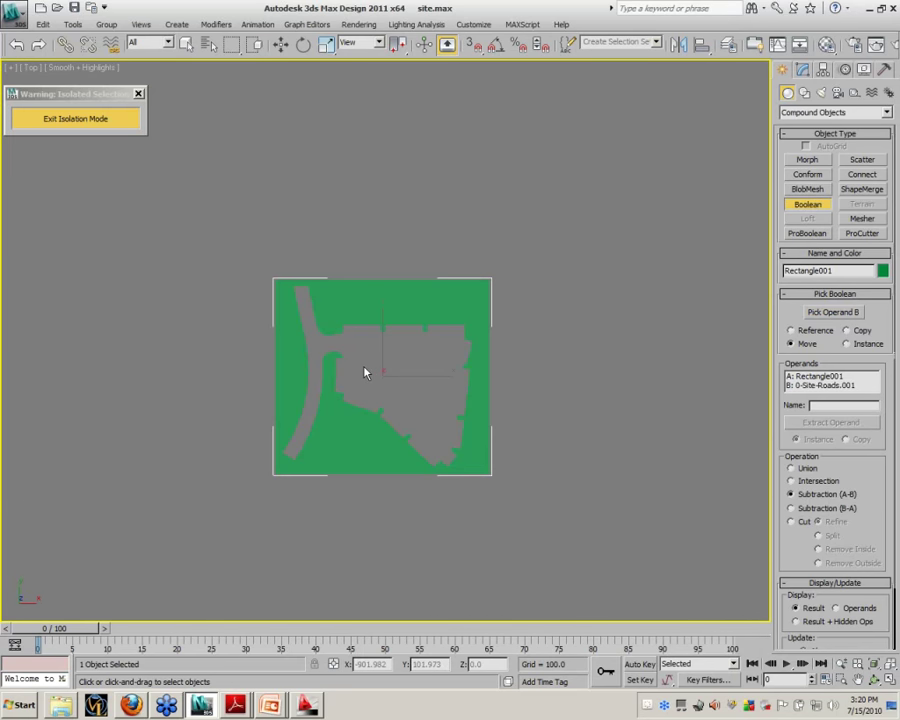
scroll(366, 372, "up", 2)
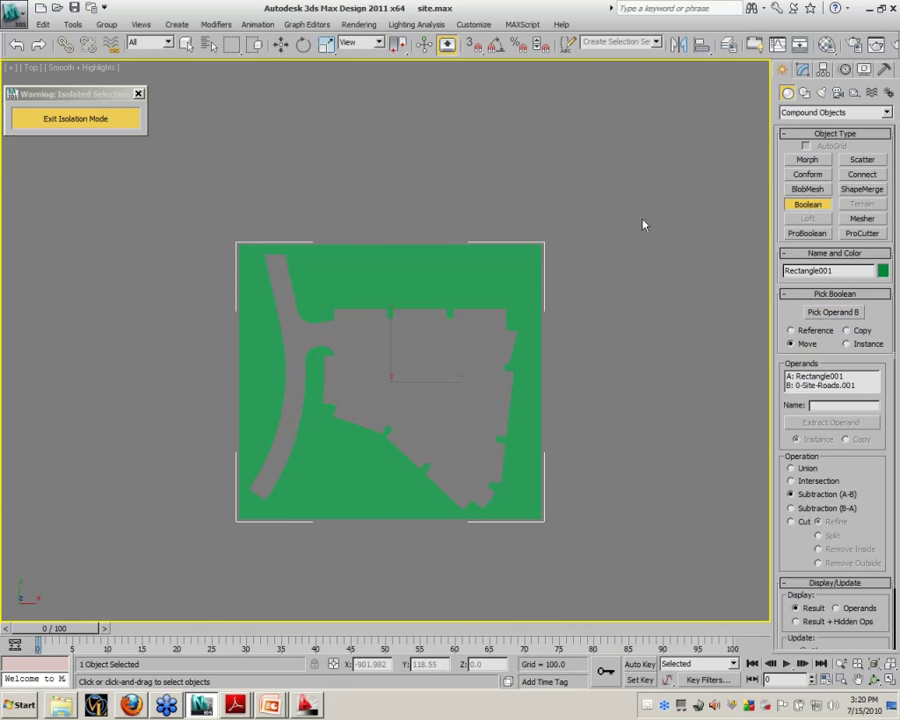
left_click(883, 270)
left_click(507, 343)
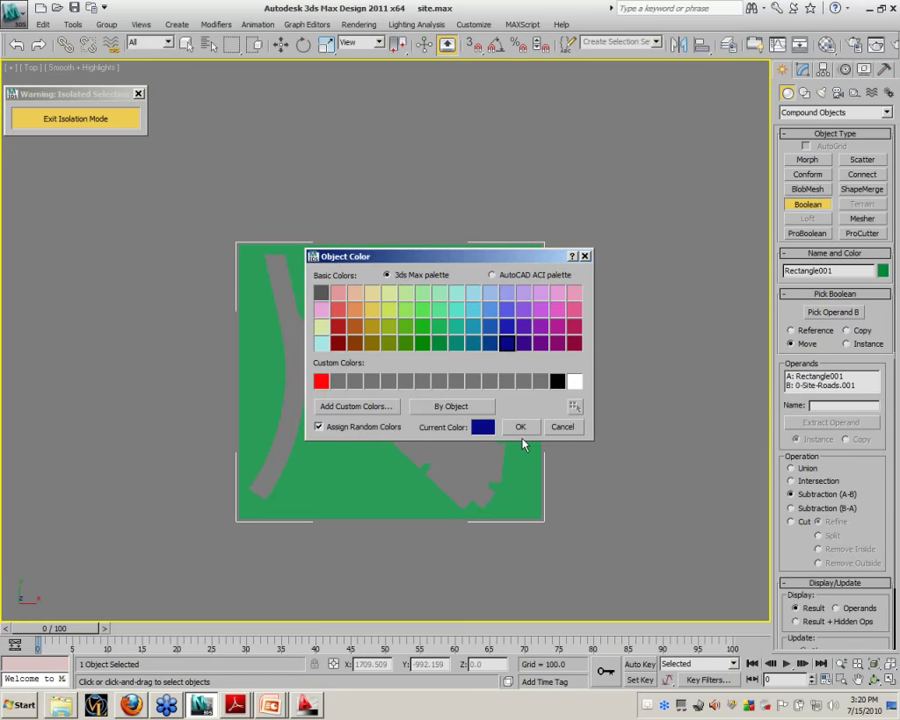
left_click(520, 427)
Step: Zoom and pan along the Boolean cut edge to reveal its notches
scroll(512, 380, "up", 10)
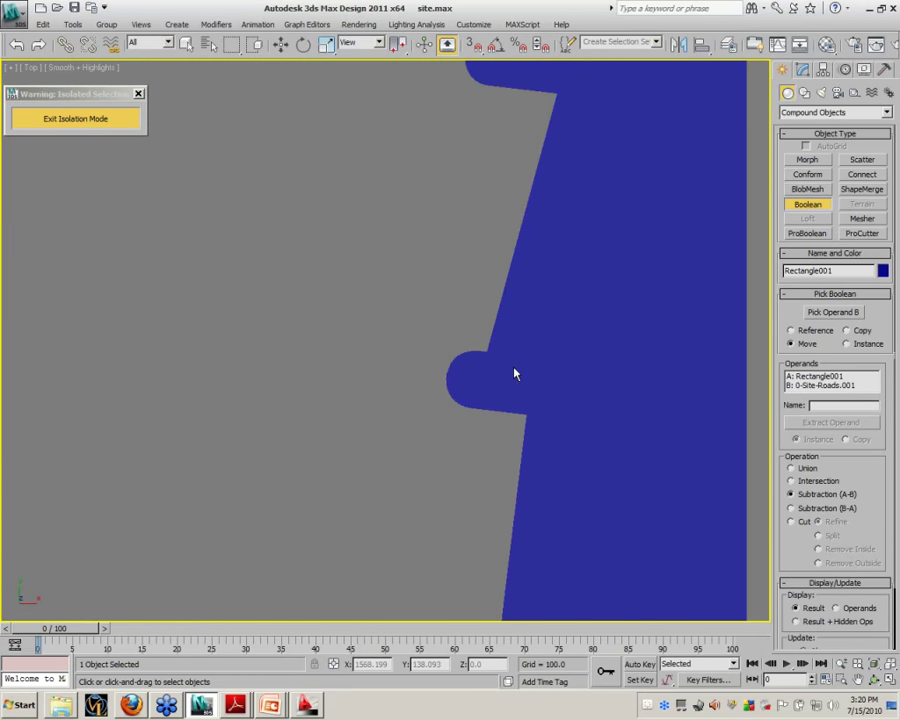
middle_click_drag(512, 340, 506, 462)
scroll(508, 455, "down", 2)
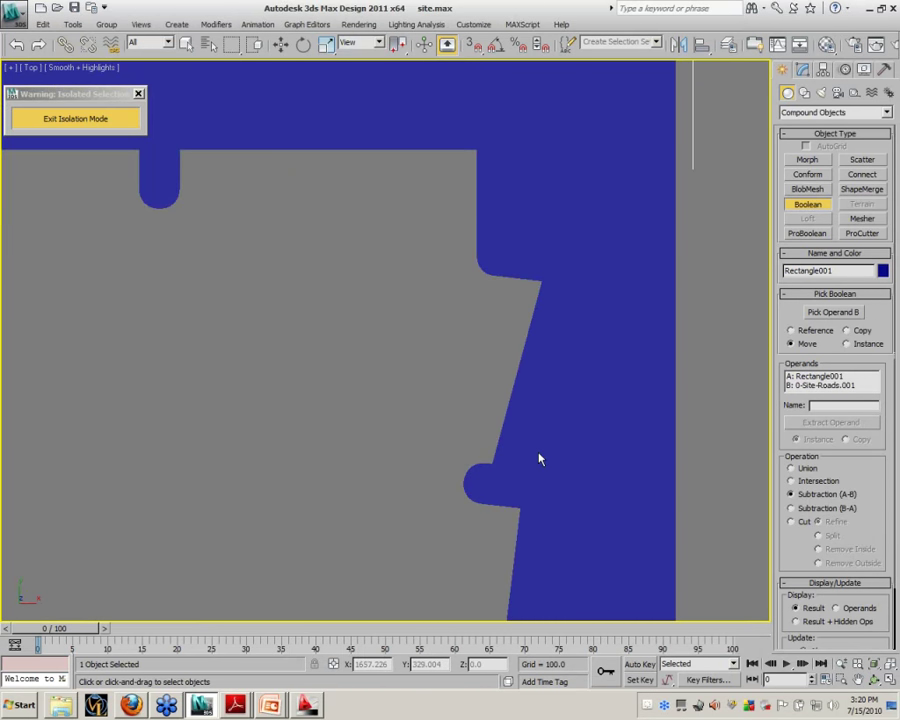
scroll(265, 414, "down", 2)
middle_click_drag(265, 414, 418, 434)
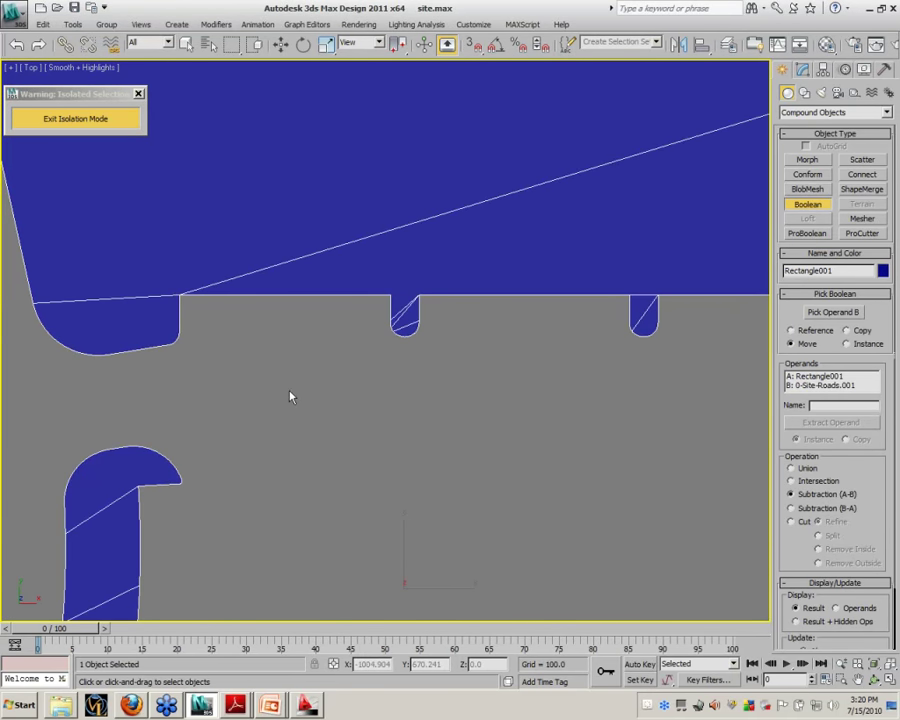
Step: Turn on Edged Faces and inspect the notches and curved cut edges across the plane
key("F4")
middle_click_drag(404, 332, 414, 342)
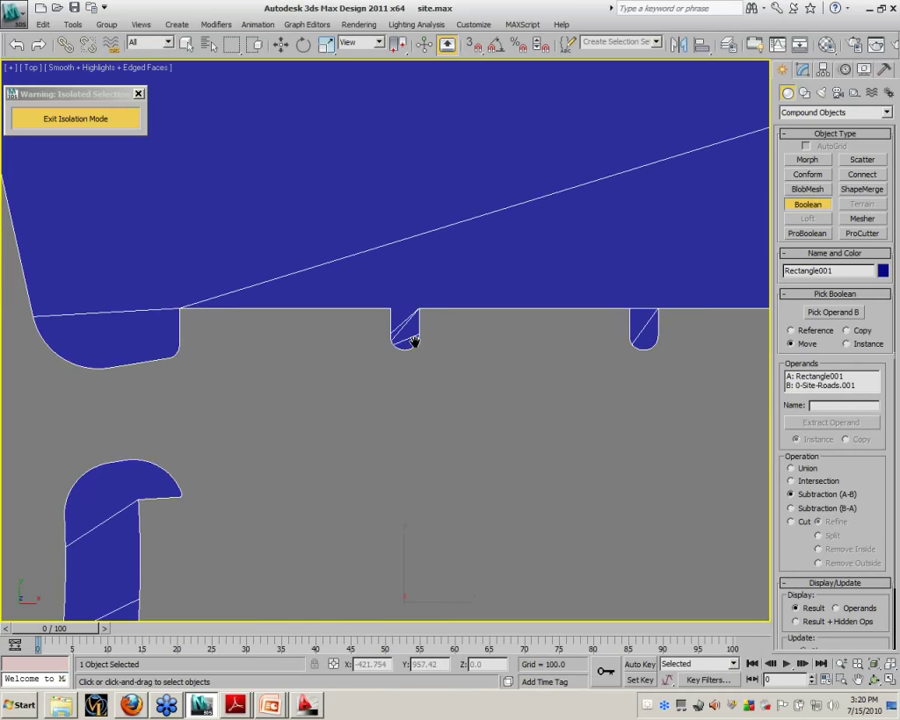
scroll(414, 342, "up", 10)
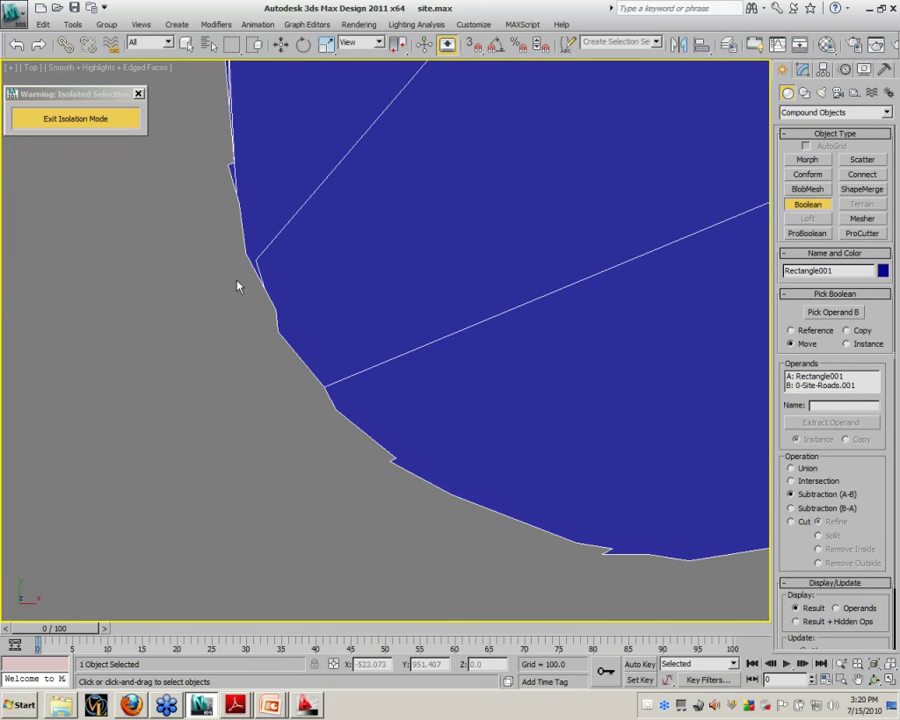
scroll(237, 286, "up", 2)
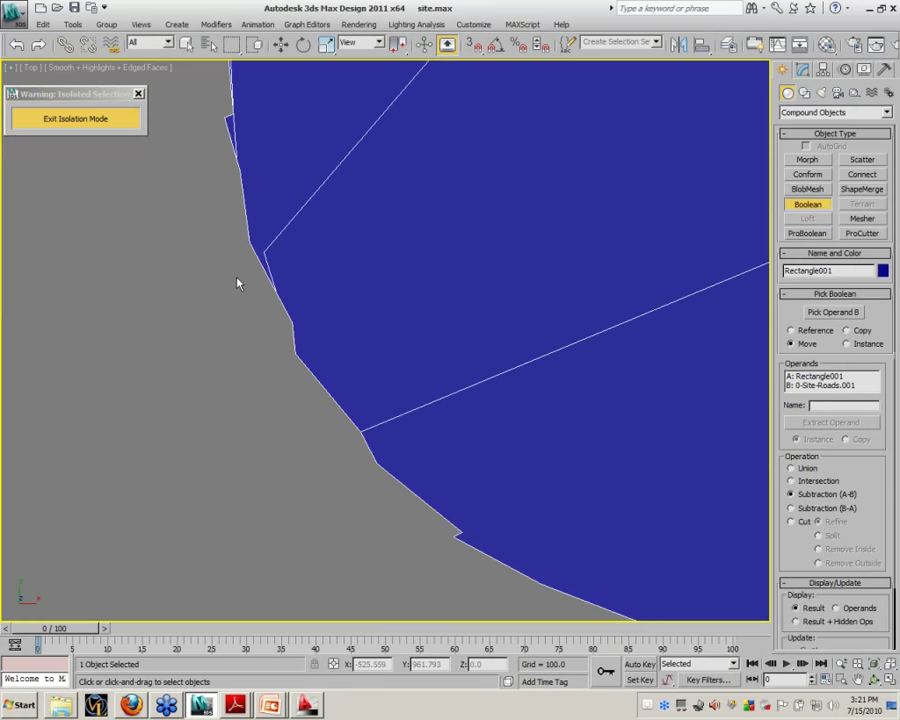
scroll(279, 327, "down", 6)
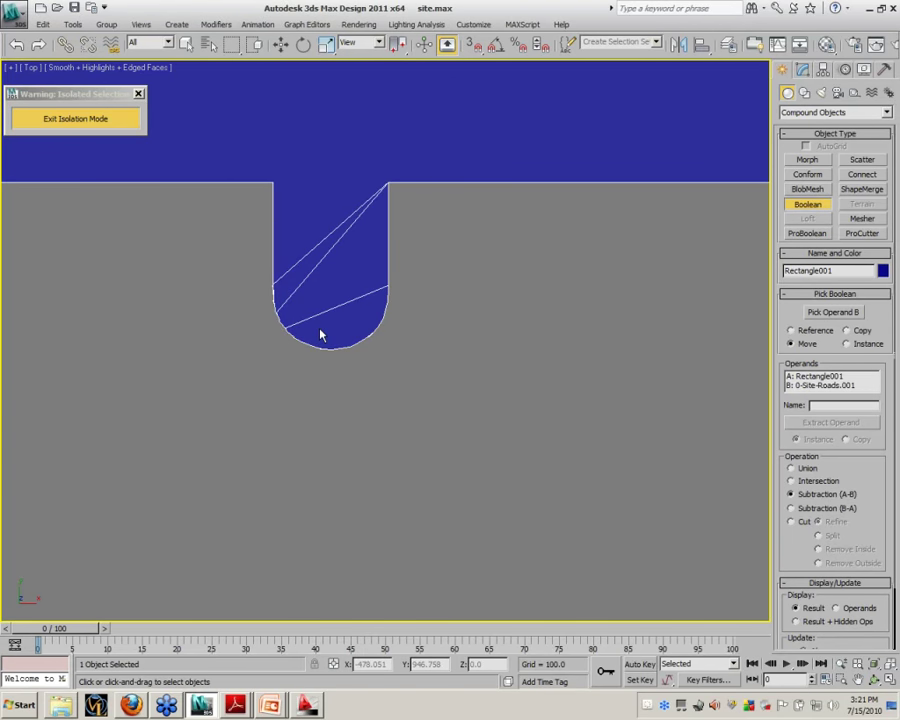
scroll(430, 305, "down", 6)
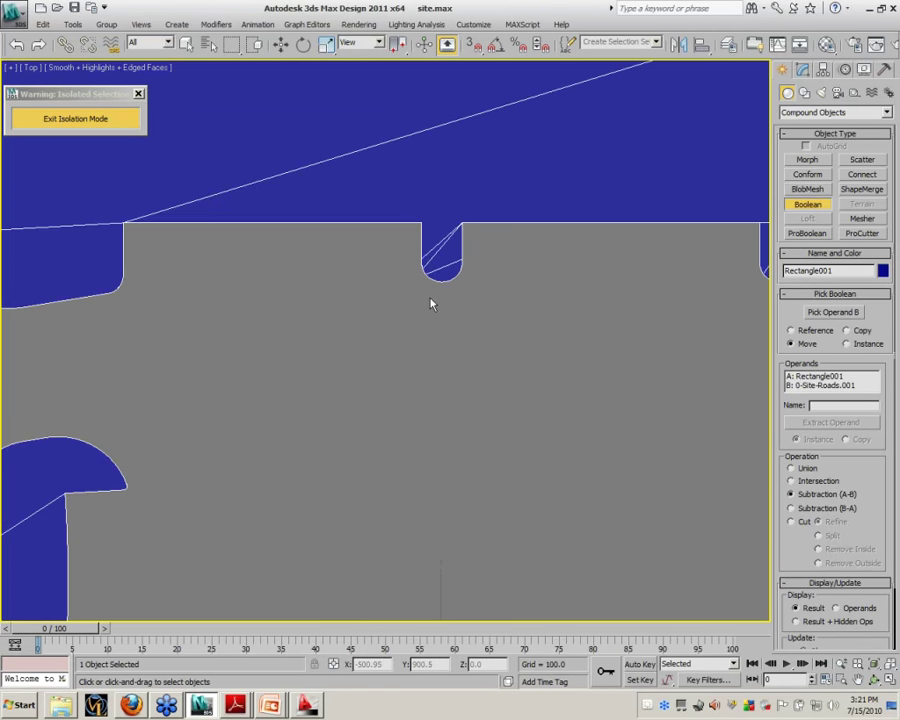
middle_click_drag(406, 438, 554, 333)
scroll(554, 333, "down", 1)
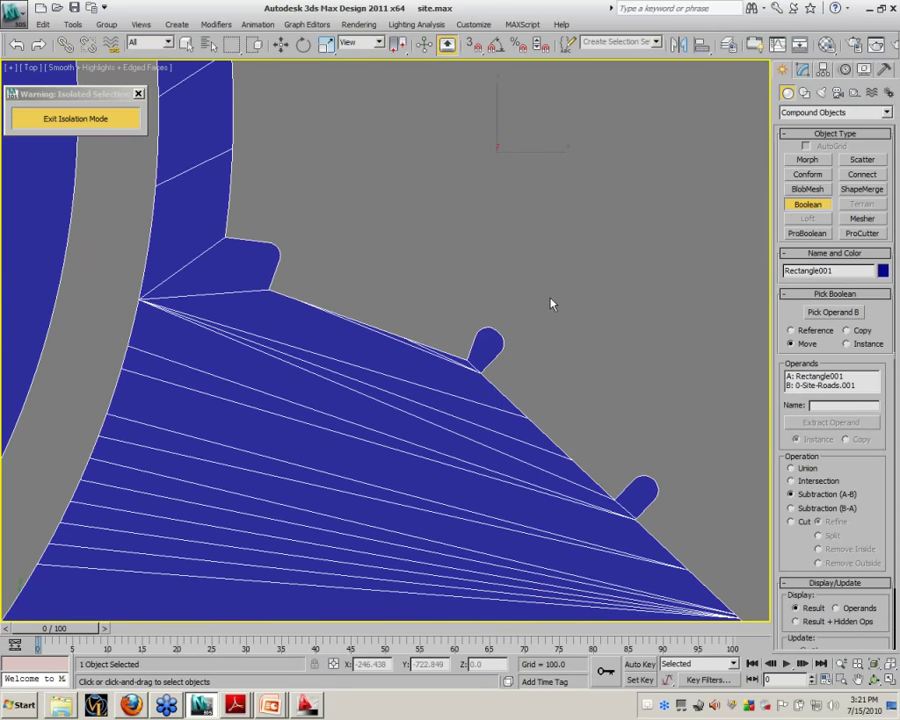
scroll(548, 320, "down", 1)
scroll(548, 332, "down", 1)
middle_click_drag(548, 331, 451, 452)
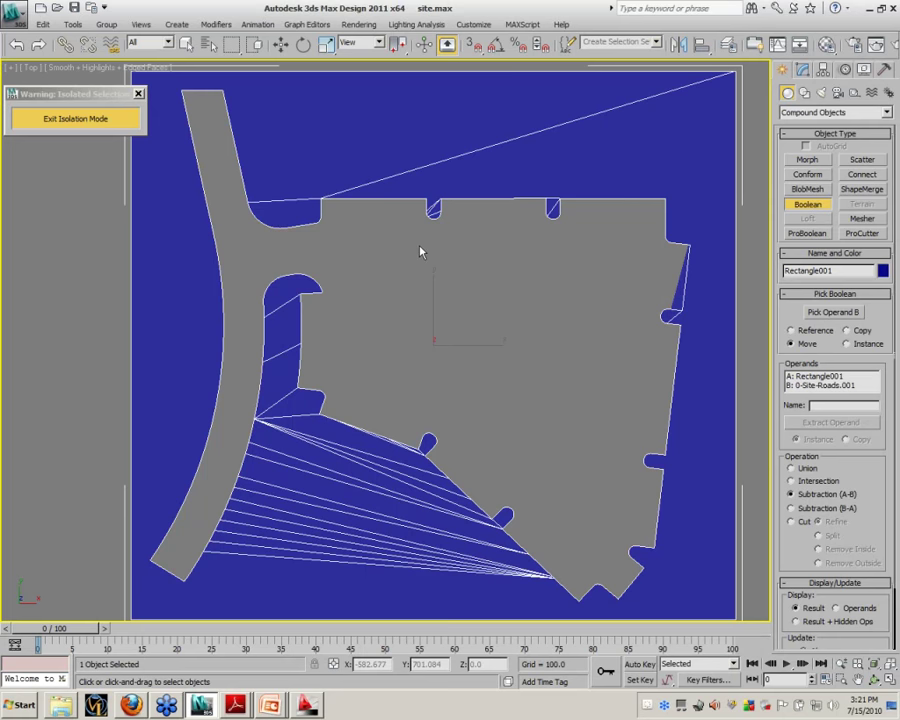
Step: Undo four times to revert the Boolean, then view the road extrusion (Amount 977.5) in 3-D
left_click(21, 46)
left_click(21, 46)
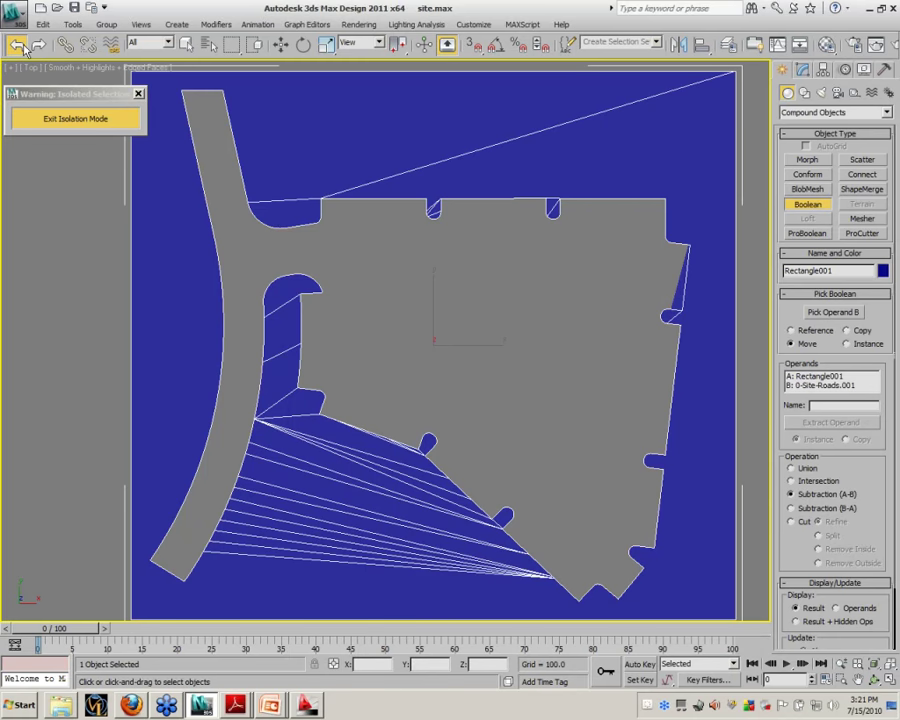
left_click(21, 46)
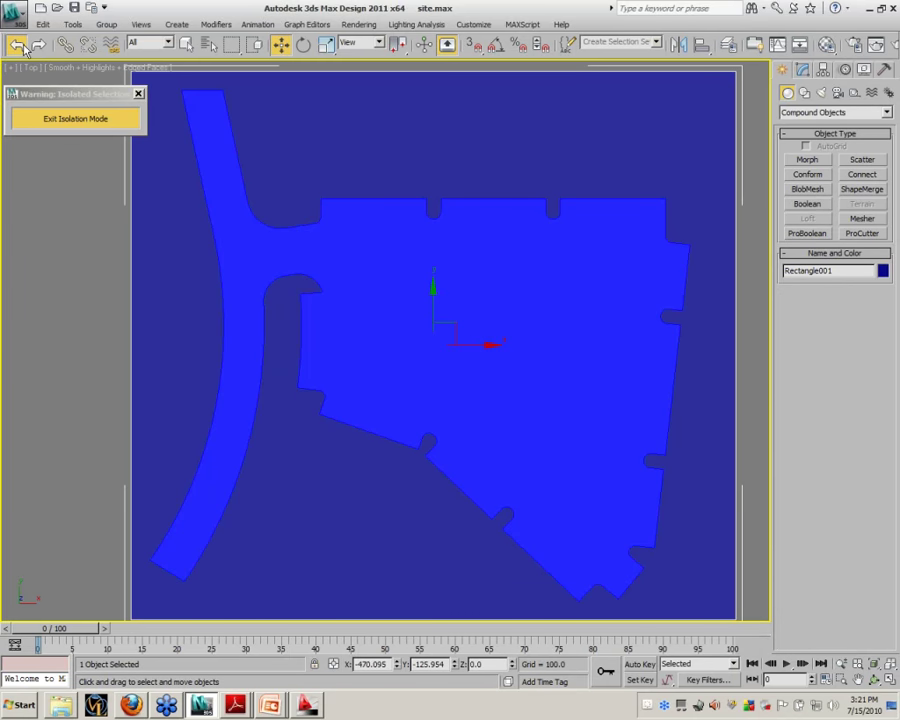
left_click(21, 46)
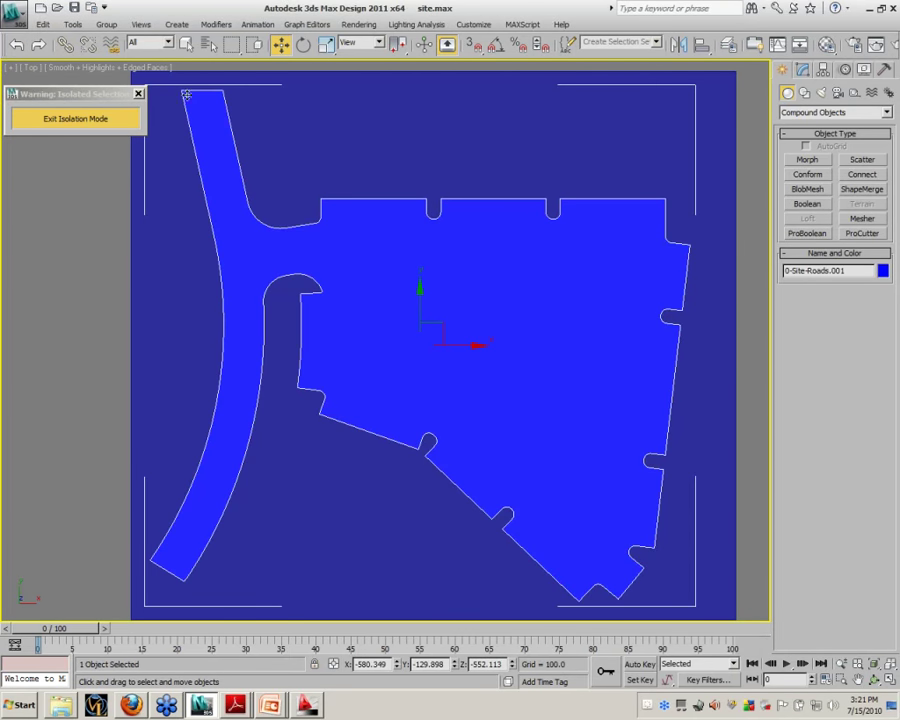
left_click(803, 69)
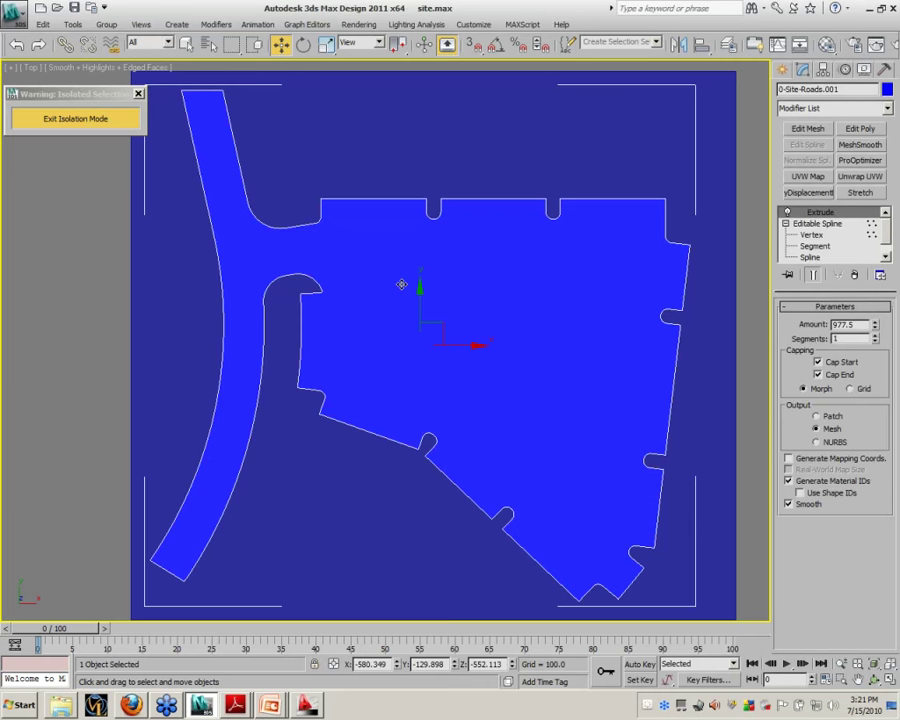
middle_click_drag(364, 436, 409, 378, "alt")
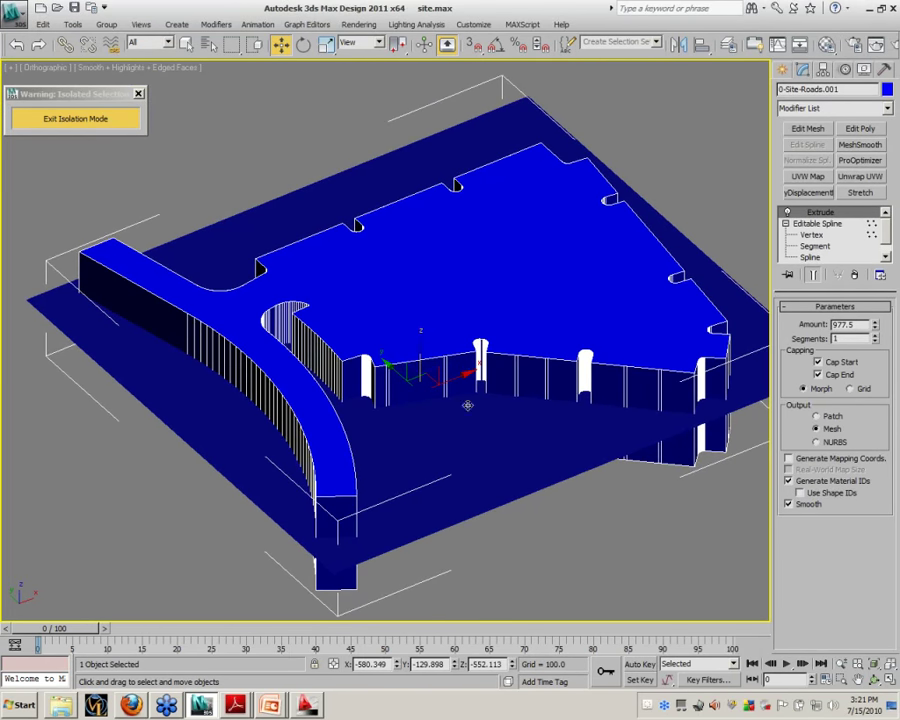
Step: Deselect everything, orbit the model, and switch the Create panel to Standard Primitives
left_click(583, 543)
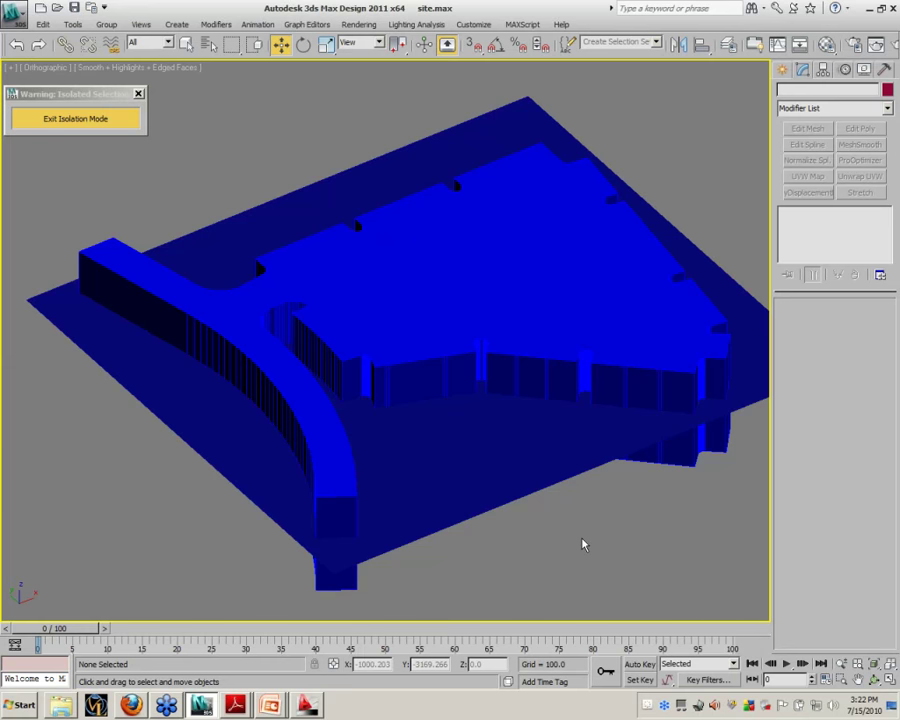
middle_click_drag(584, 543, 536, 526, "alt")
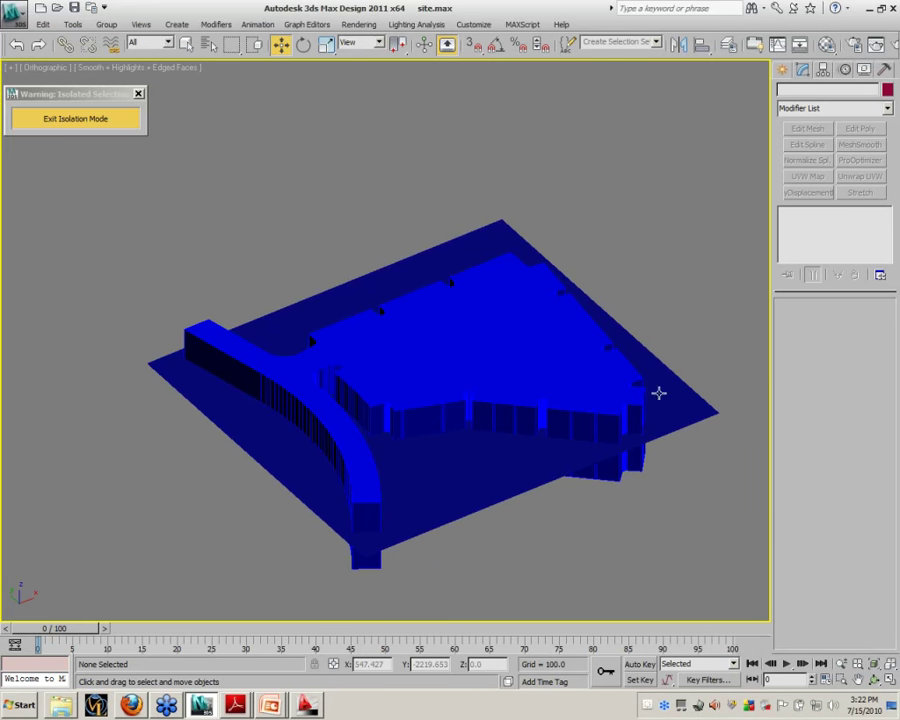
left_click(786, 70)
left_click(800, 112)
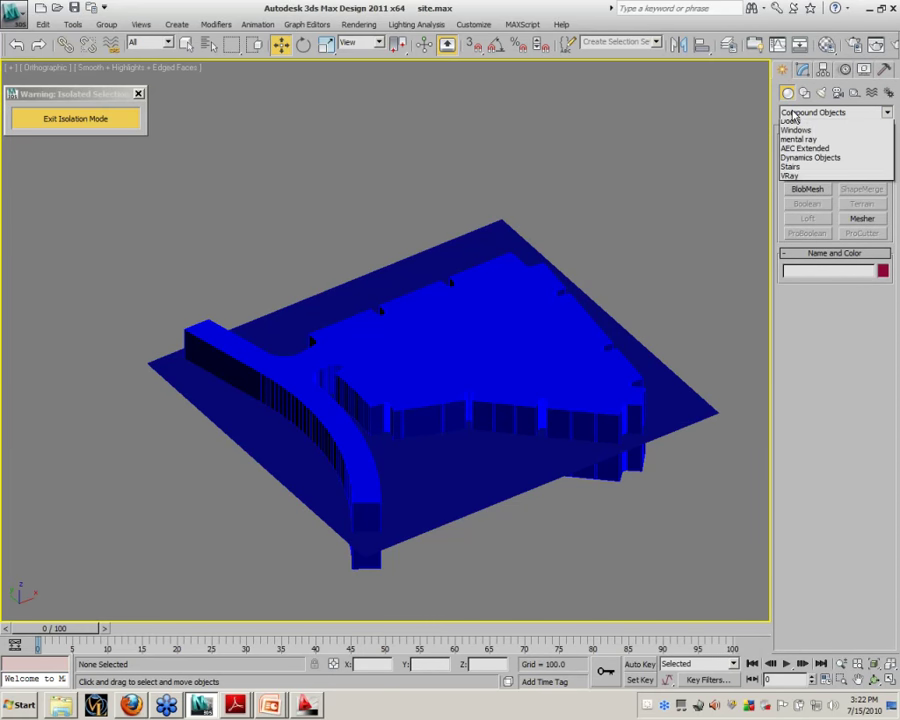
left_click(791, 126)
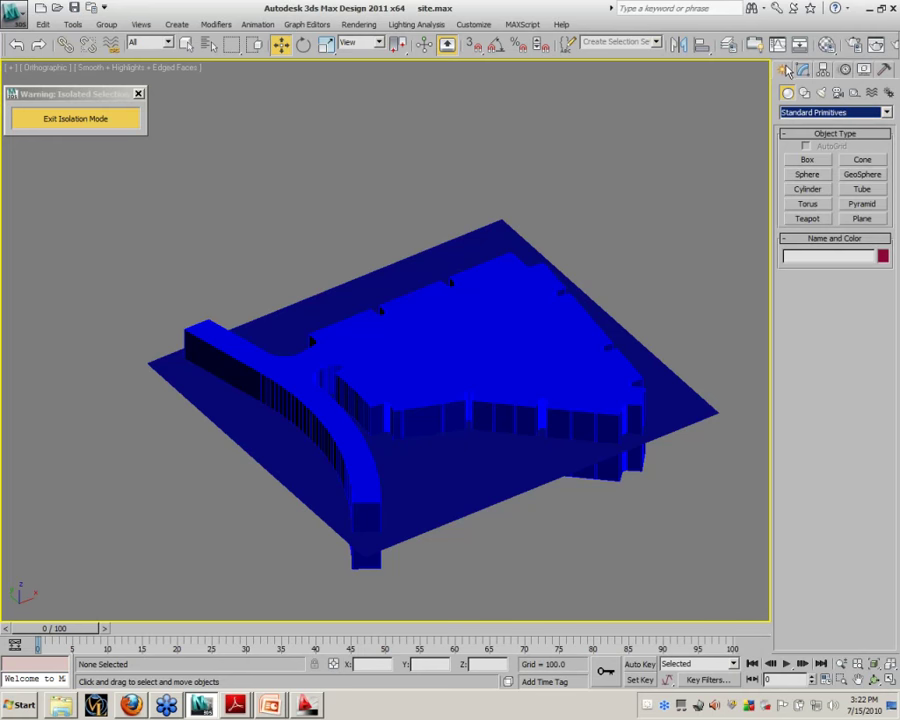
Step: Keep Standard Primitives as the category and start a Plane primitive with default 4×4 segments
left_click(806, 112)
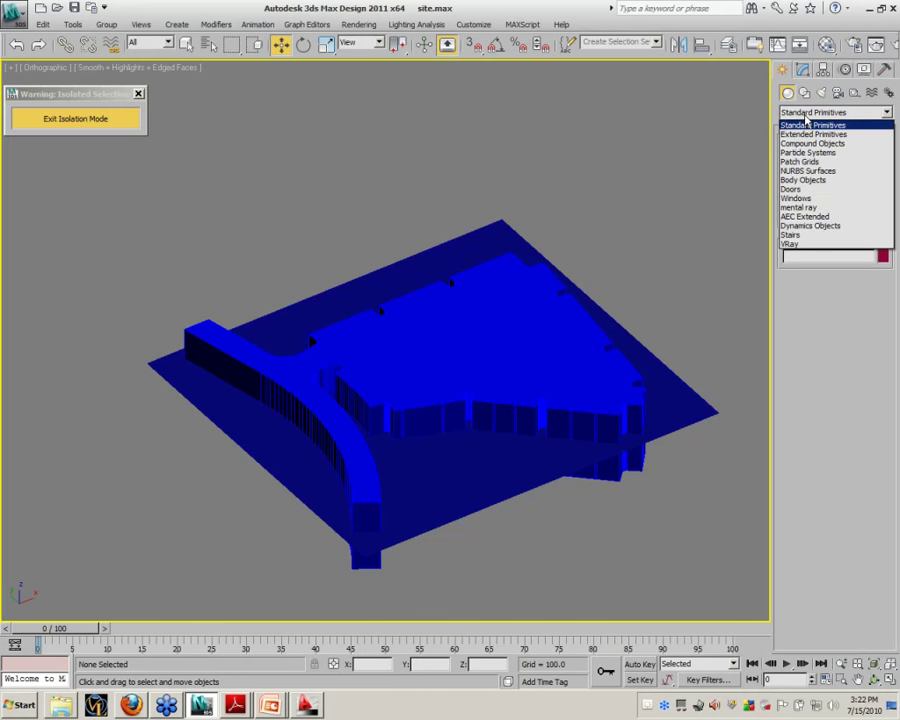
left_click(808, 116)
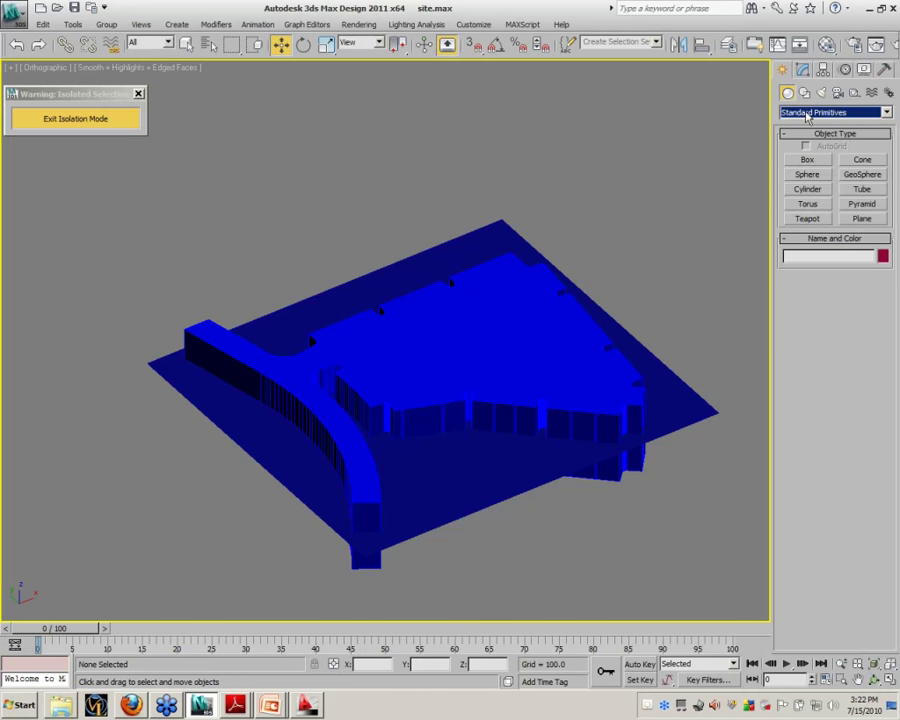
left_click(863, 219)
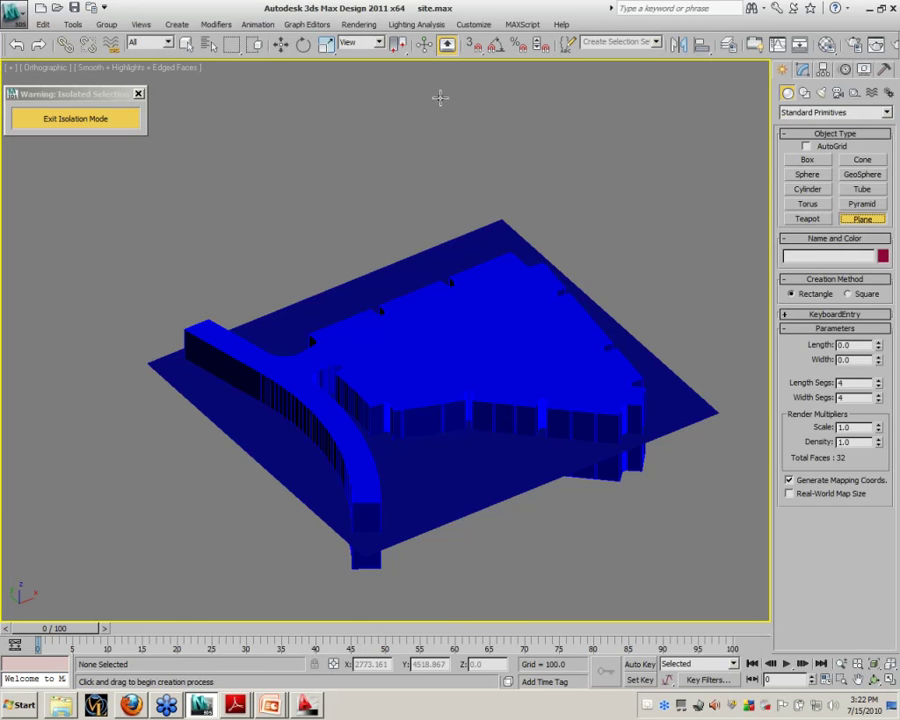
Step: With snaps on, draw Plane001 from the site's corner to the opposite corner
left_click(476, 50)
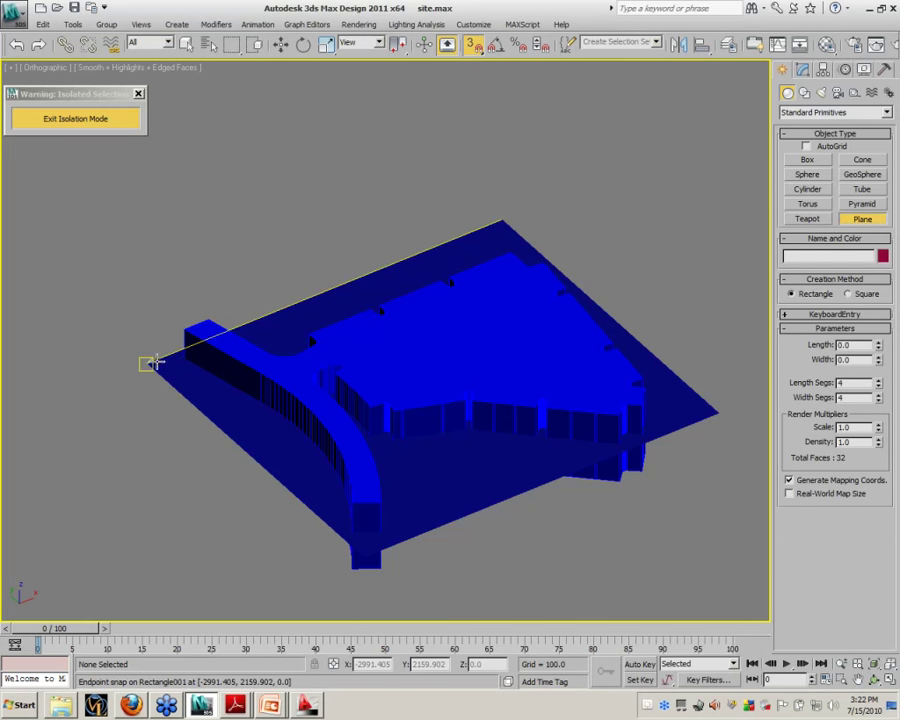
left_click_drag(147, 363, 714, 411)
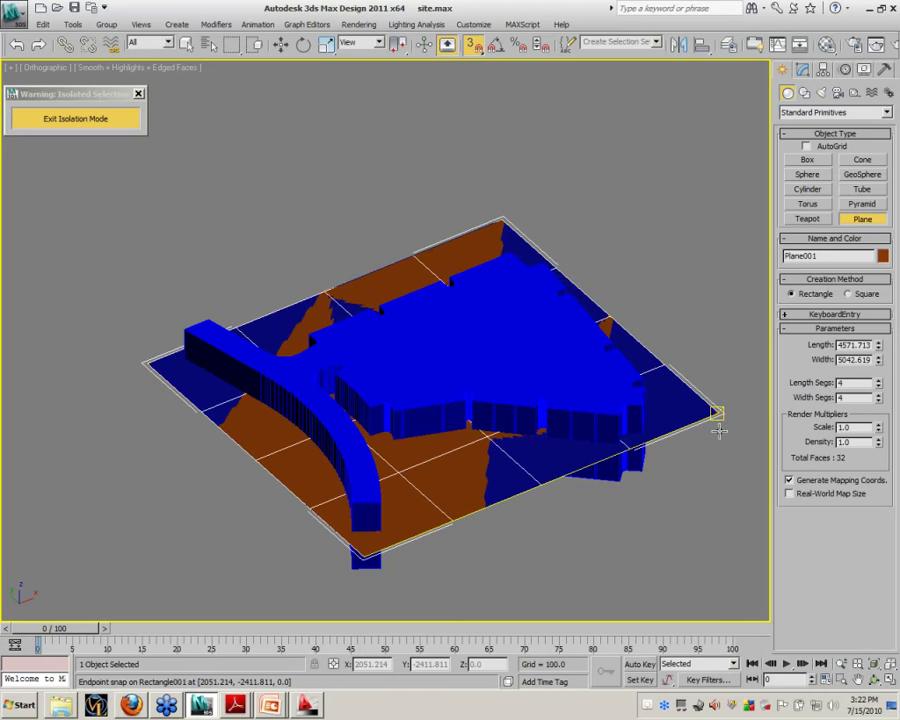
right_click(727, 446)
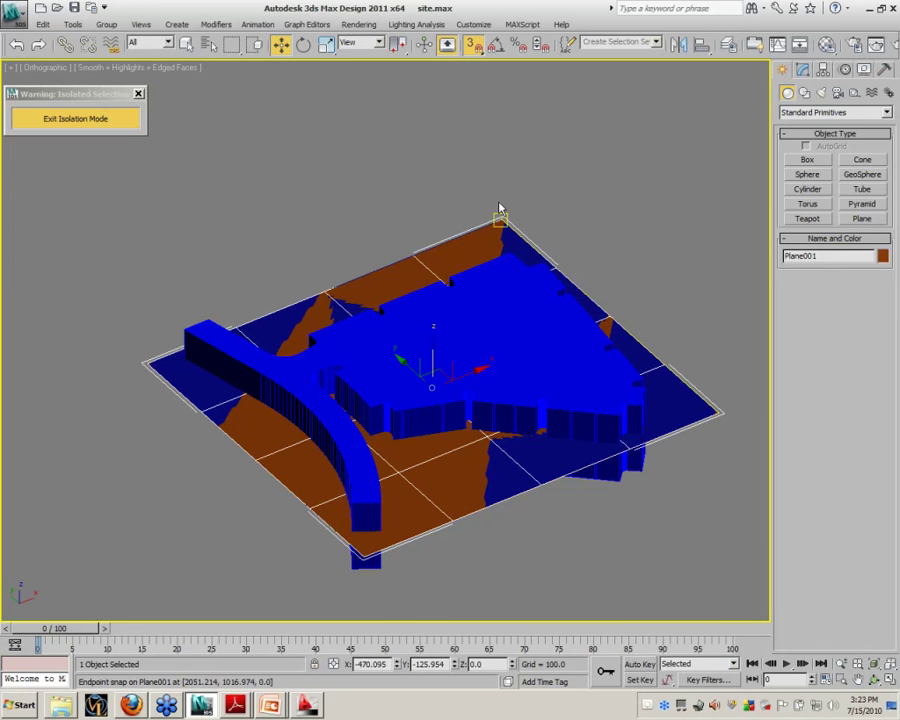
Step: Cycle the selection at the overlapping corner, clear it, then select the brown Plane001
left_click(684, 405)
left_click(684, 405)
left_click(684, 405)
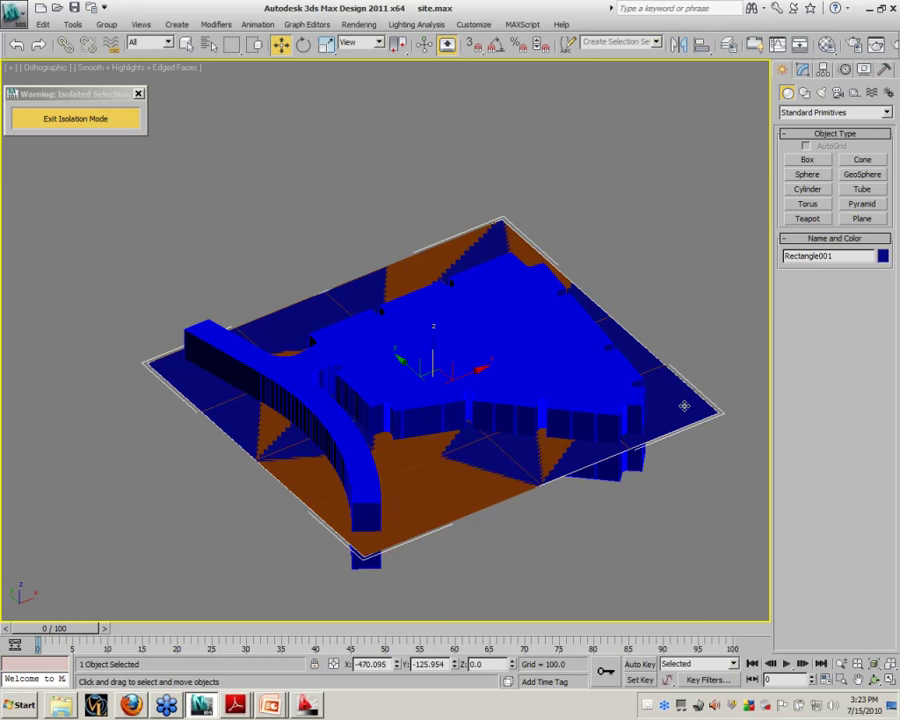
left_click(684, 405)
left_click(684, 405)
left_click(684, 405)
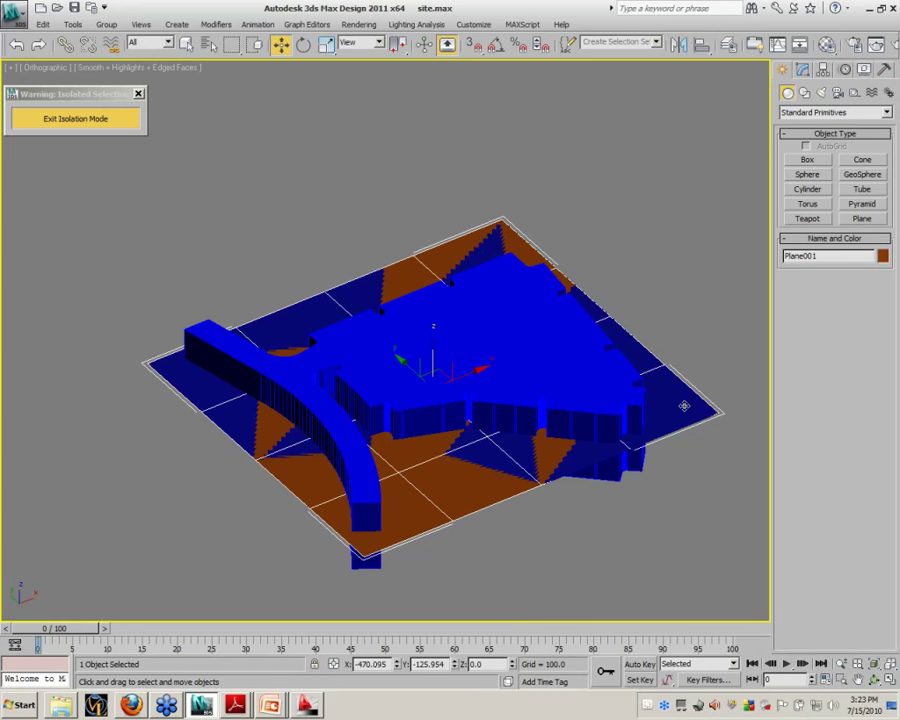
left_click(684, 405)
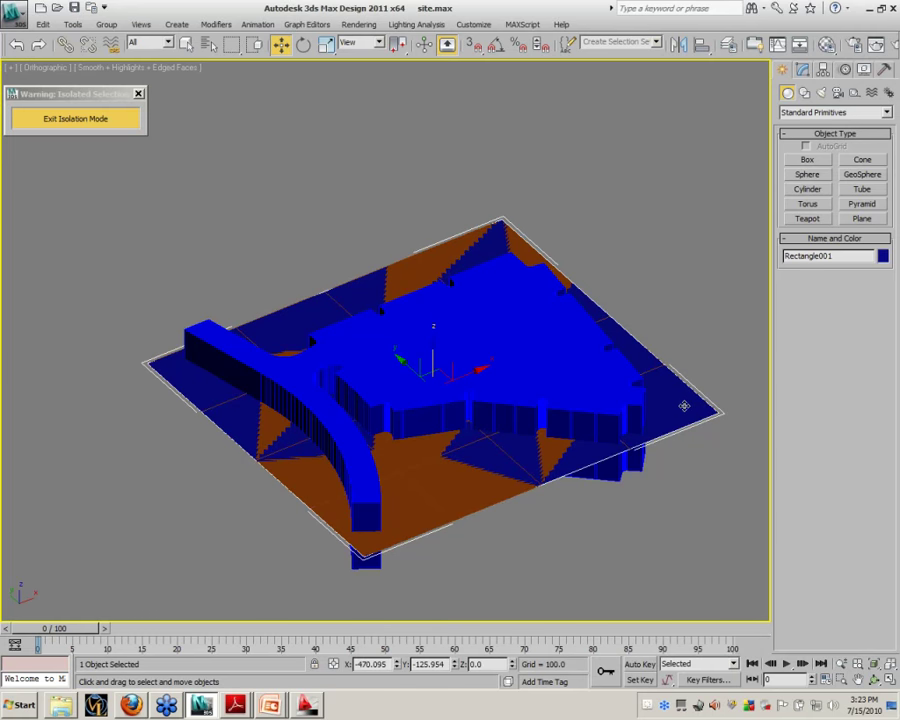
key("ctrl+d")
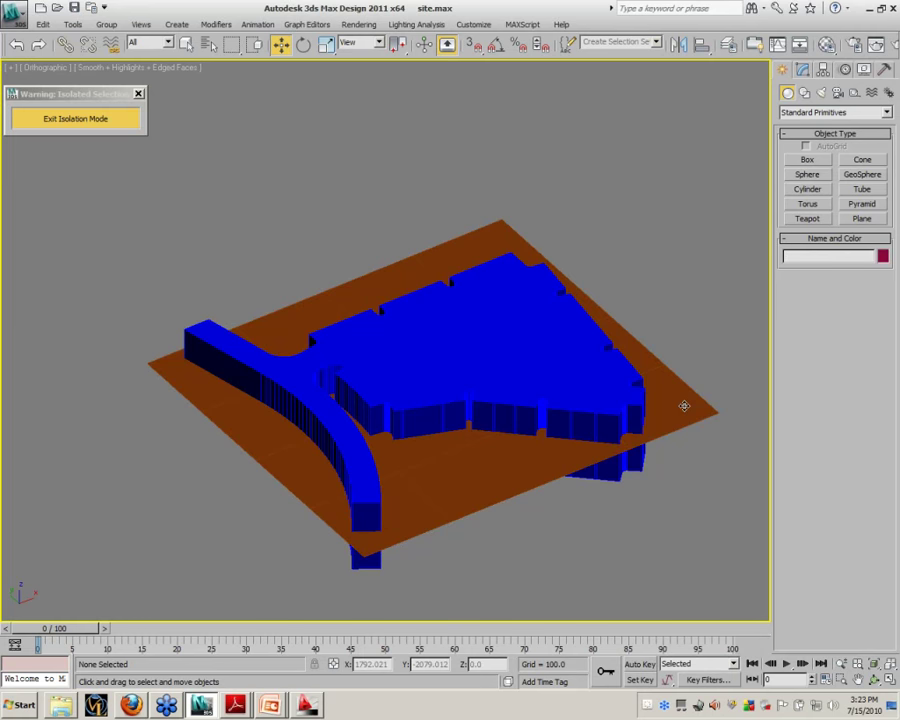
left_click(684, 406)
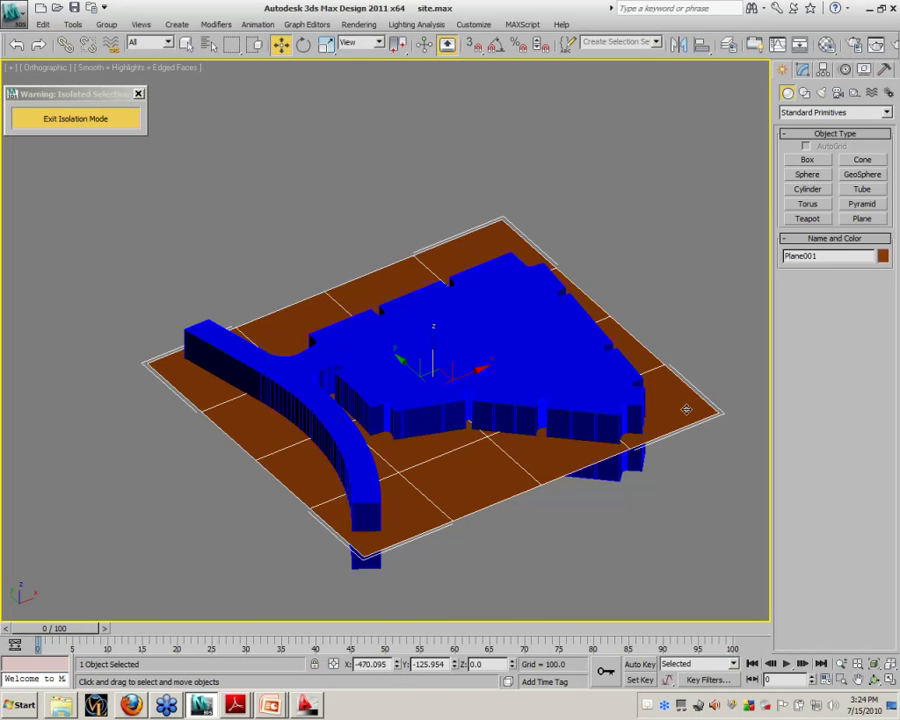
Step: Switch to Top view and zoom and pan until the whole brown plane is centred
key("t")
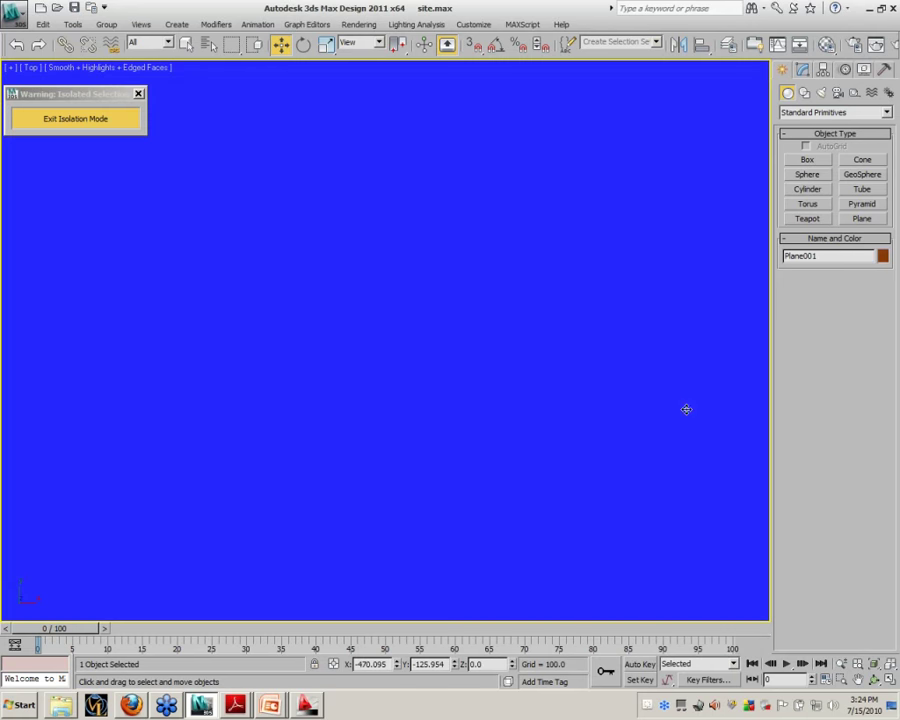
scroll(494, 380, "down", 6)
scroll(430, 240, "up", 5)
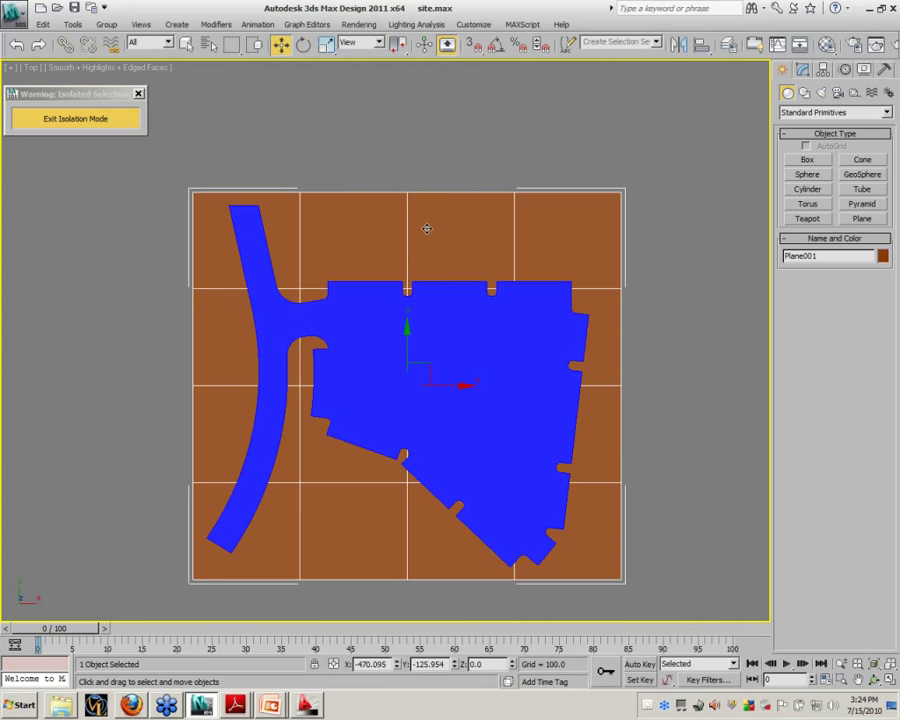
middle_click_drag(461, 289, 413, 332)
scroll(413, 332, "down", 2)
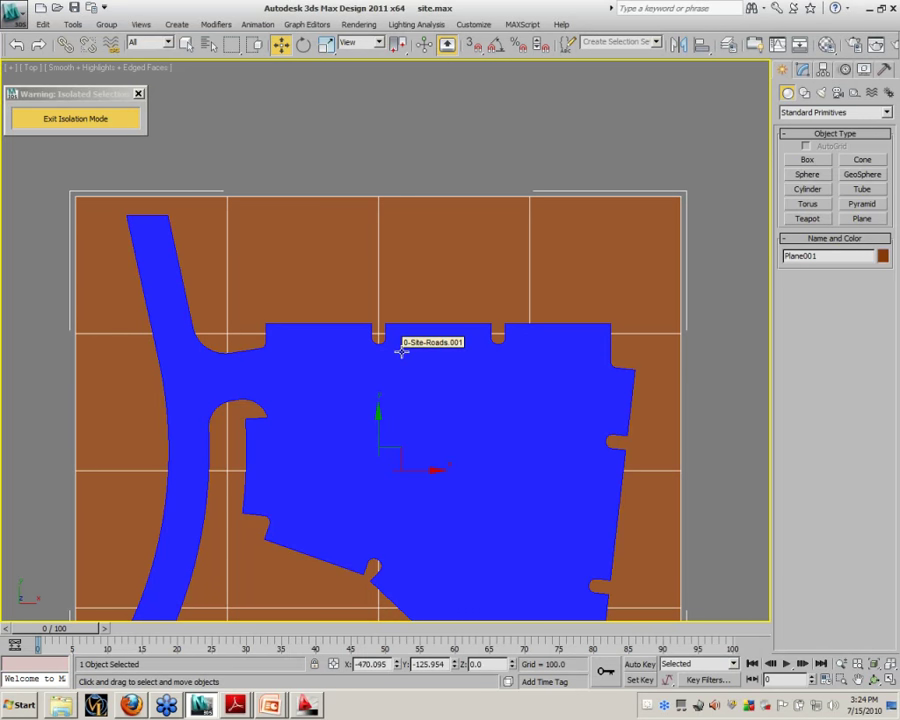
scroll(390, 331, "down", 2)
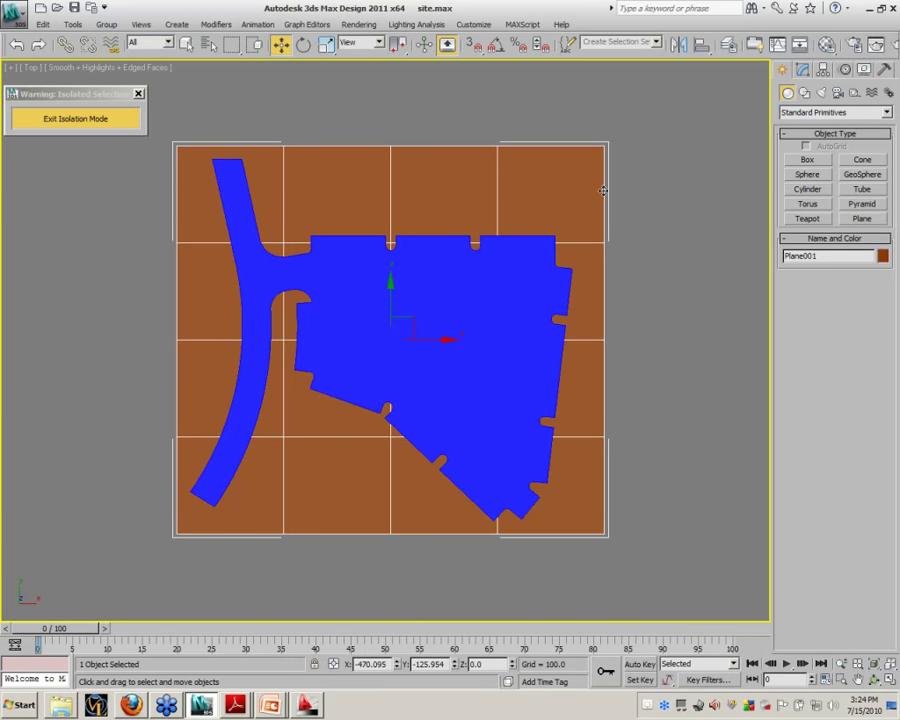
Step: Set Plane001's Length Segs and Width Segs to 20 each, then orbit to a tilted view
left_click(802, 69)
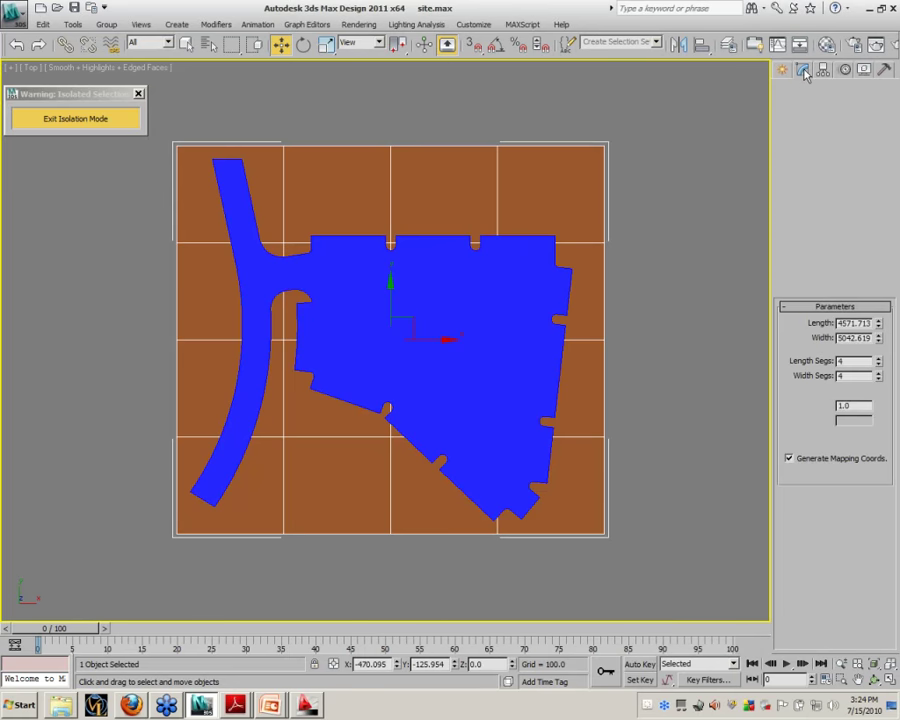
double_click(859, 361)
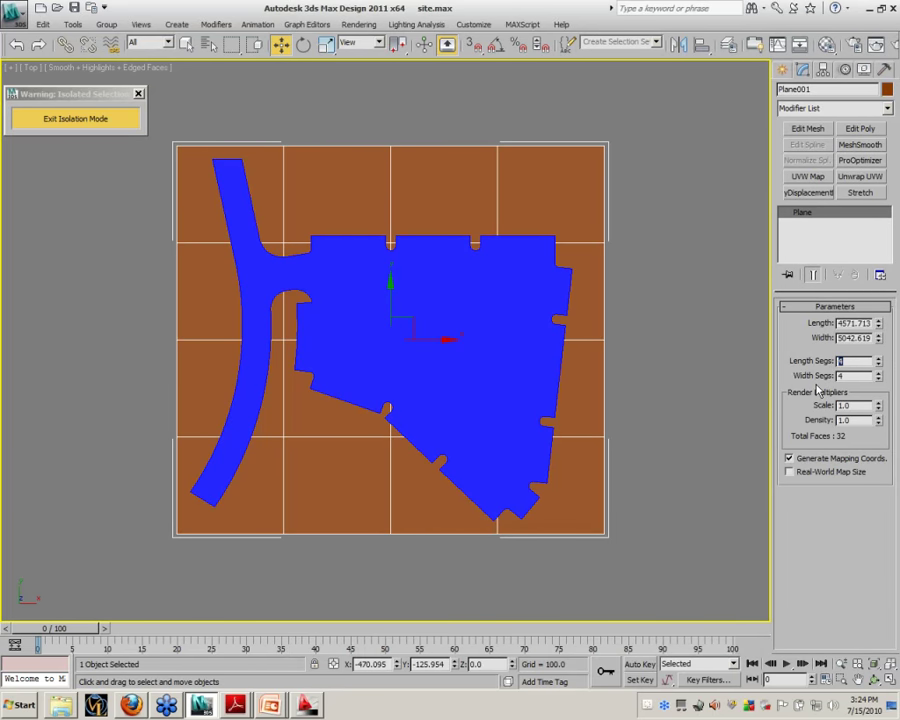
type("2")
type("0")
key("Tab")
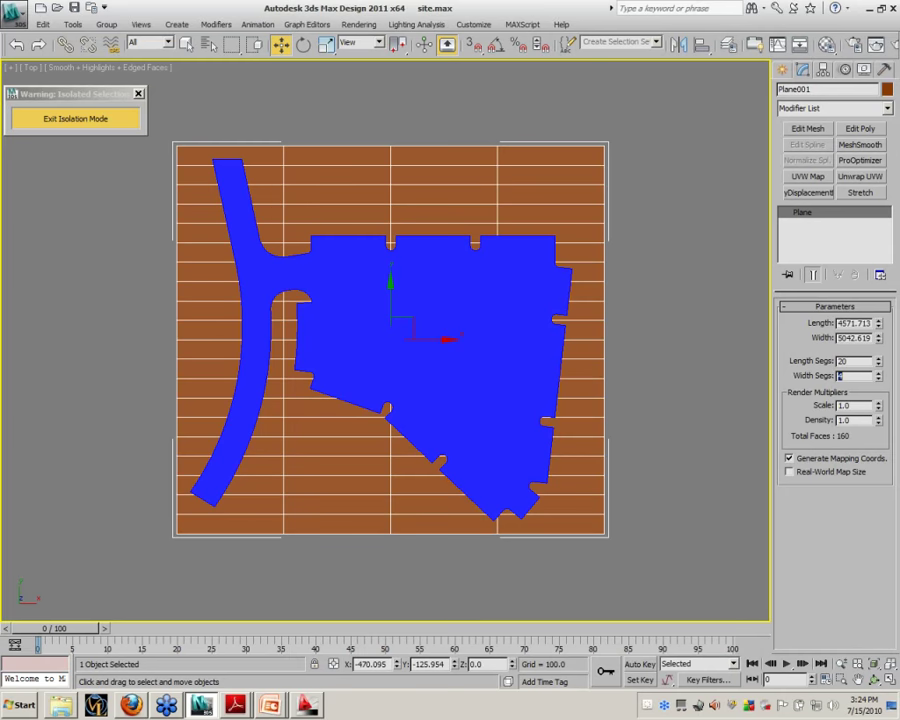
type("20")
key("Return")
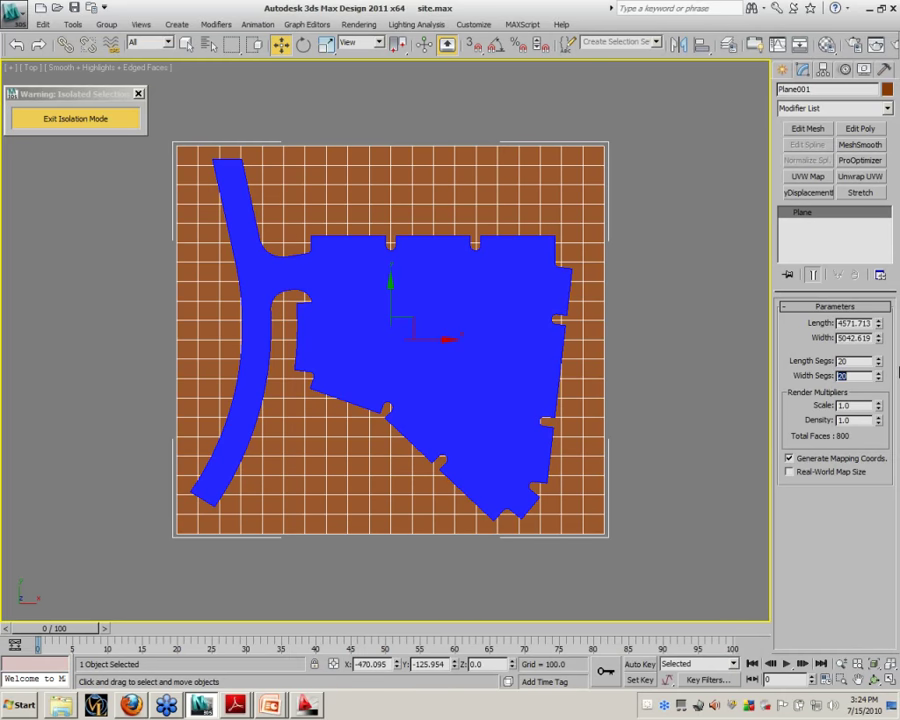
left_click(807, 72)
double_click(850, 361)
key("Tab")
middle_click_drag(492, 420, 503, 416, "alt")
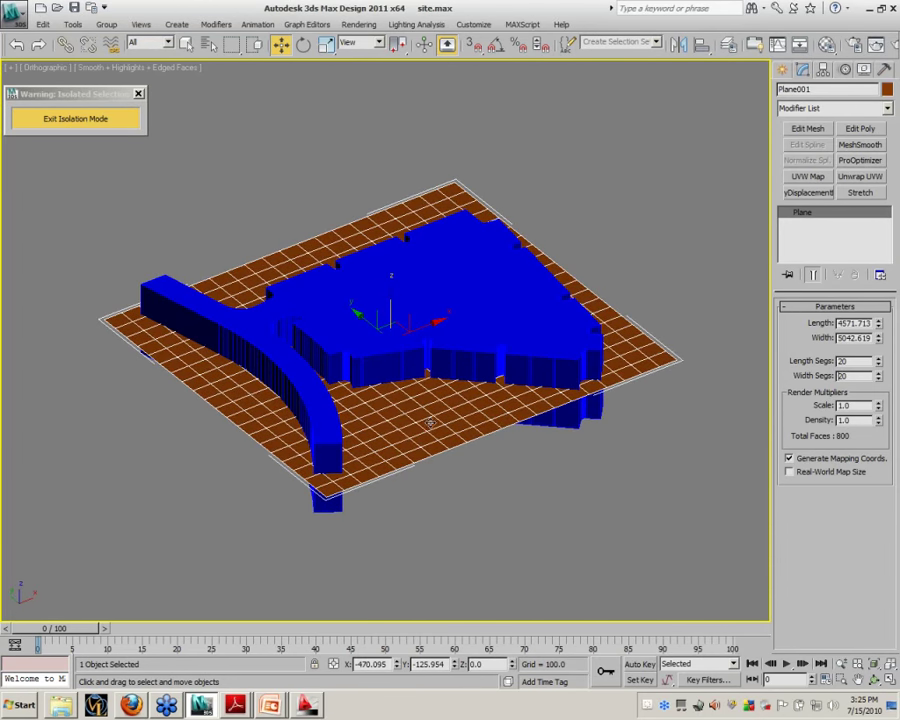
Step: Make Plane001 a Compound Boolean, subtracting operand B 0-Site-Roads.001 using Subtraction (A-B)
left_click(784, 70)
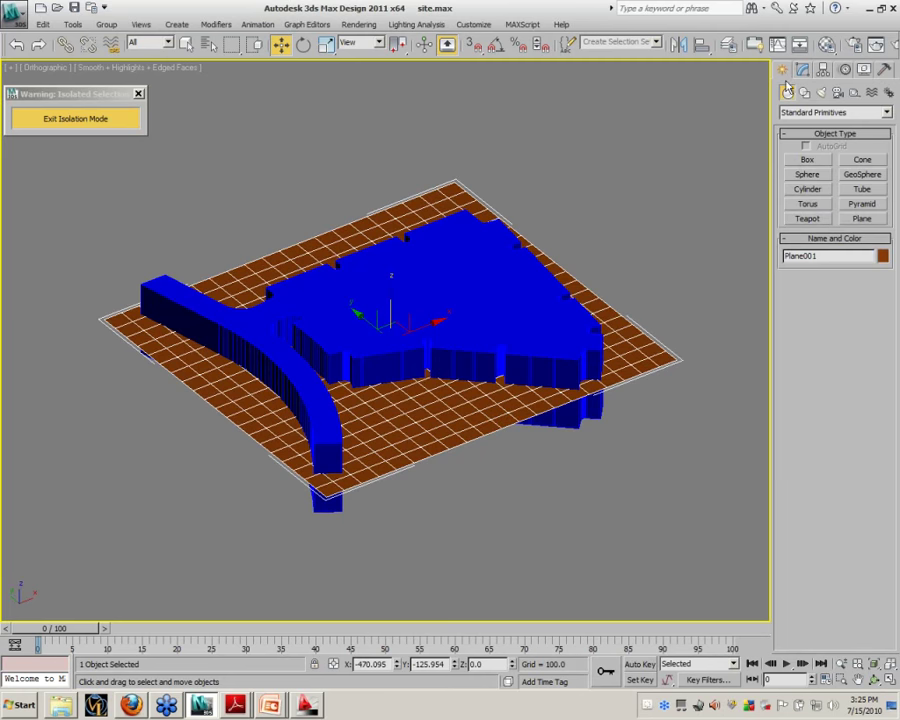
left_click(800, 112)
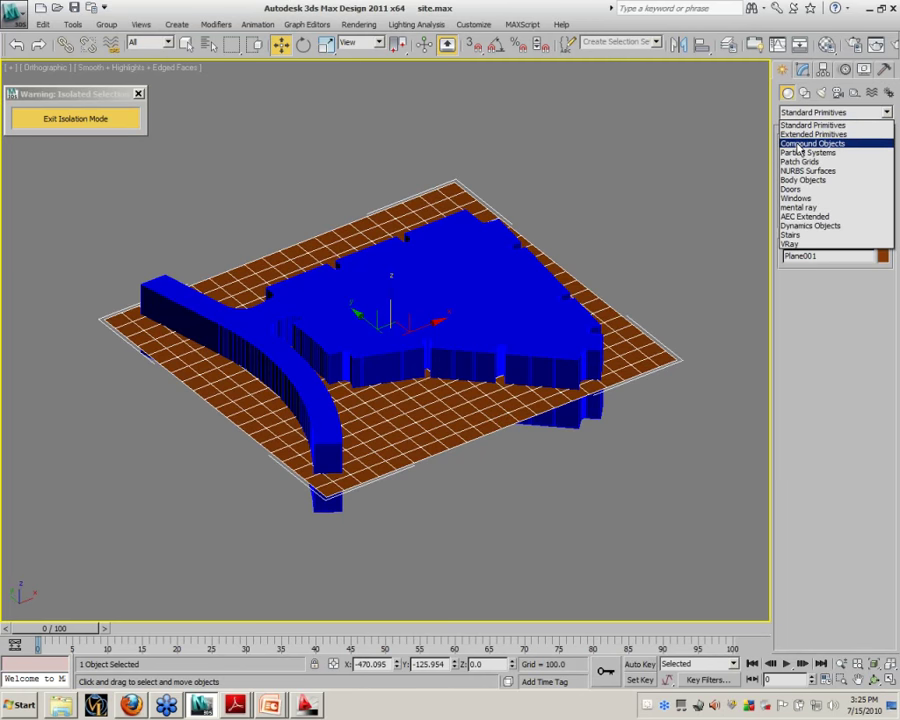
left_click(800, 143)
left_click(805, 204)
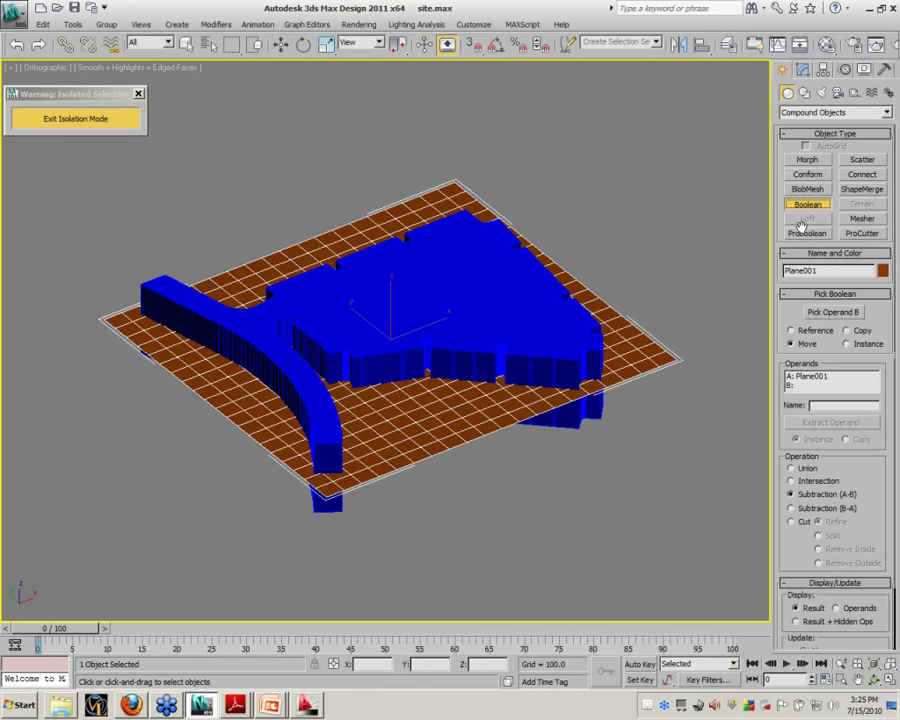
left_click(830, 312)
left_click(431, 298)
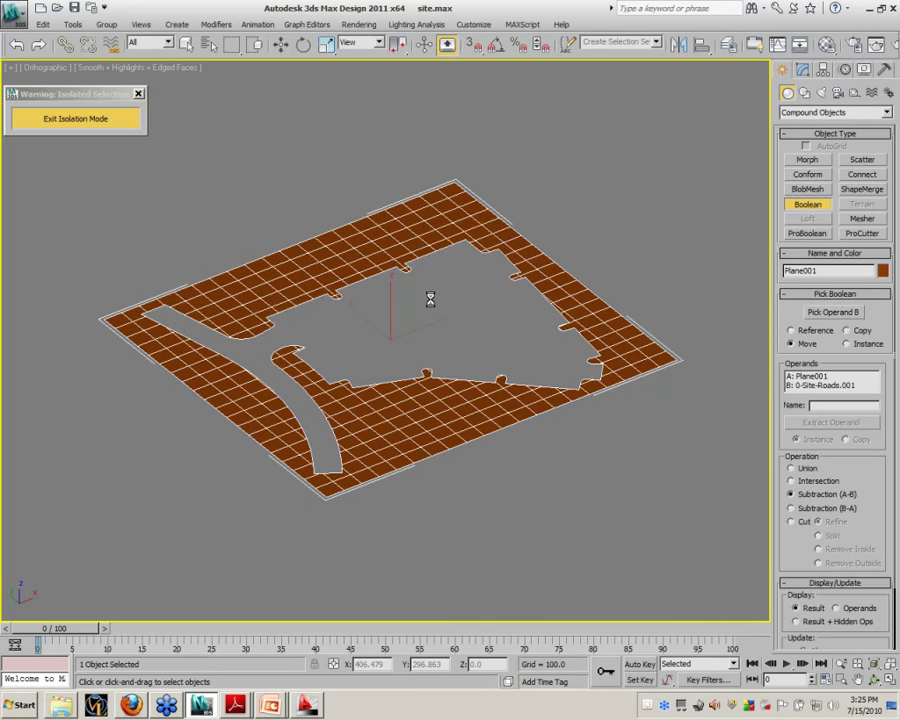
Step: Inspect the cut in the Top view, zooming in on the rounded road end
key("t")
key("z")
scroll(354, 317, "down", 4)
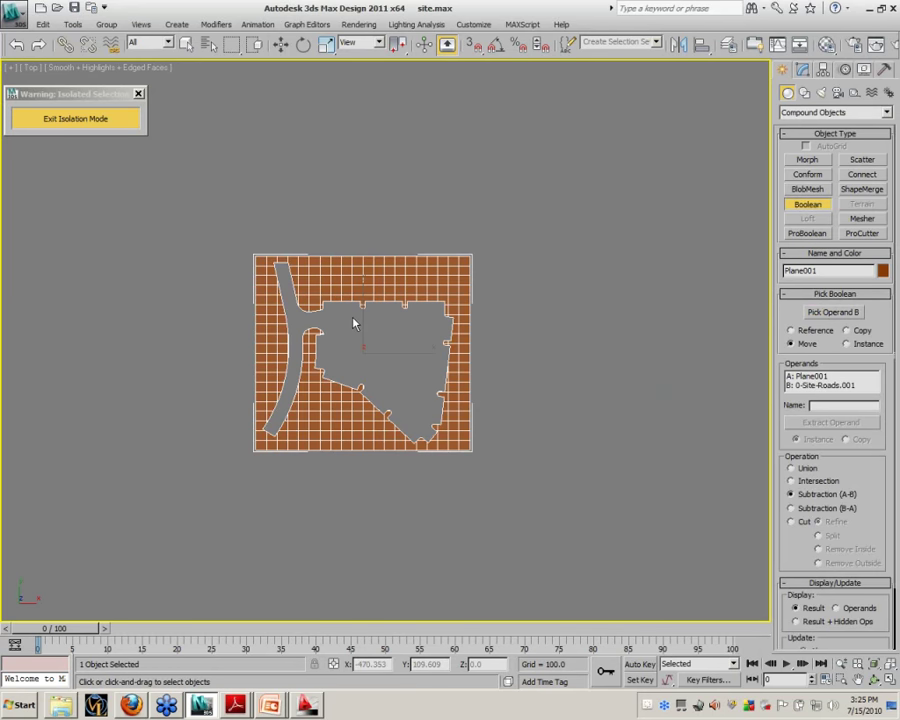
scroll(416, 269, "up", 10)
middle_click_drag(218, 274, 315, 536)
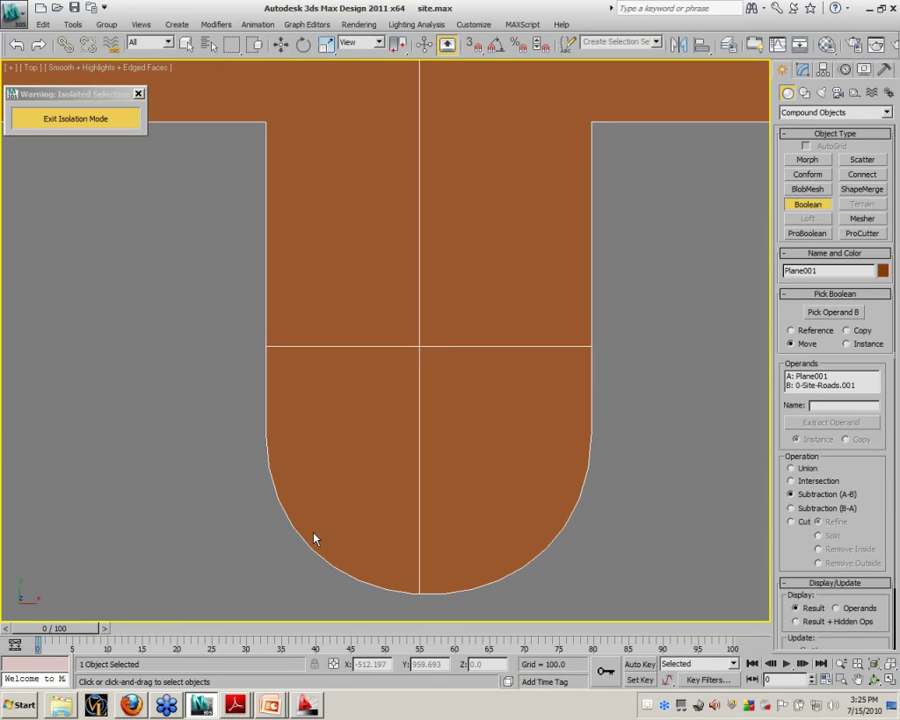
middle_click_drag(319, 598, 365, 504)
scroll(385, 505, "up", 3)
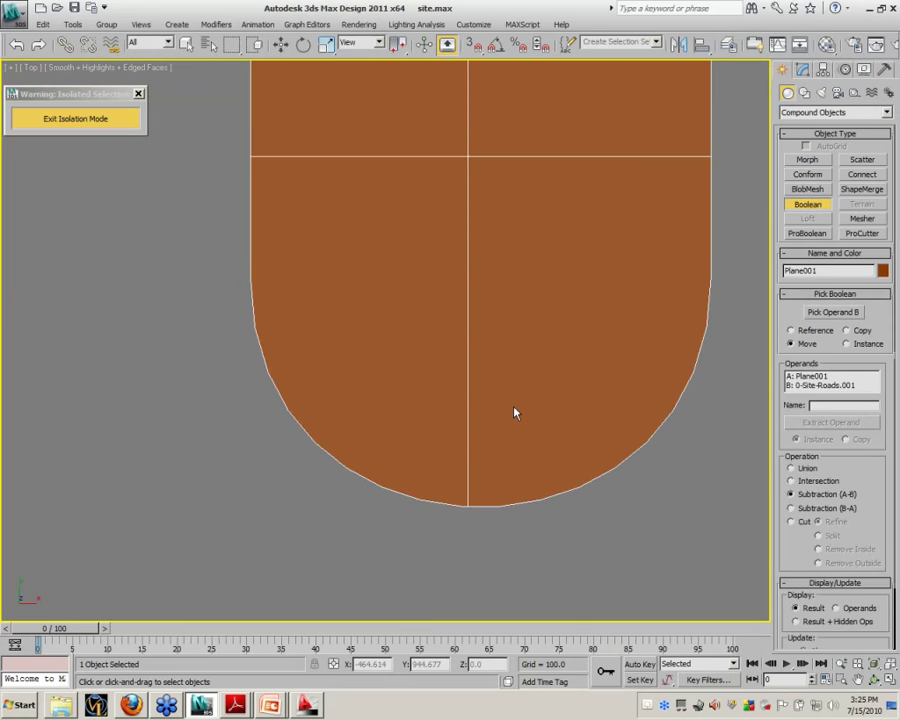